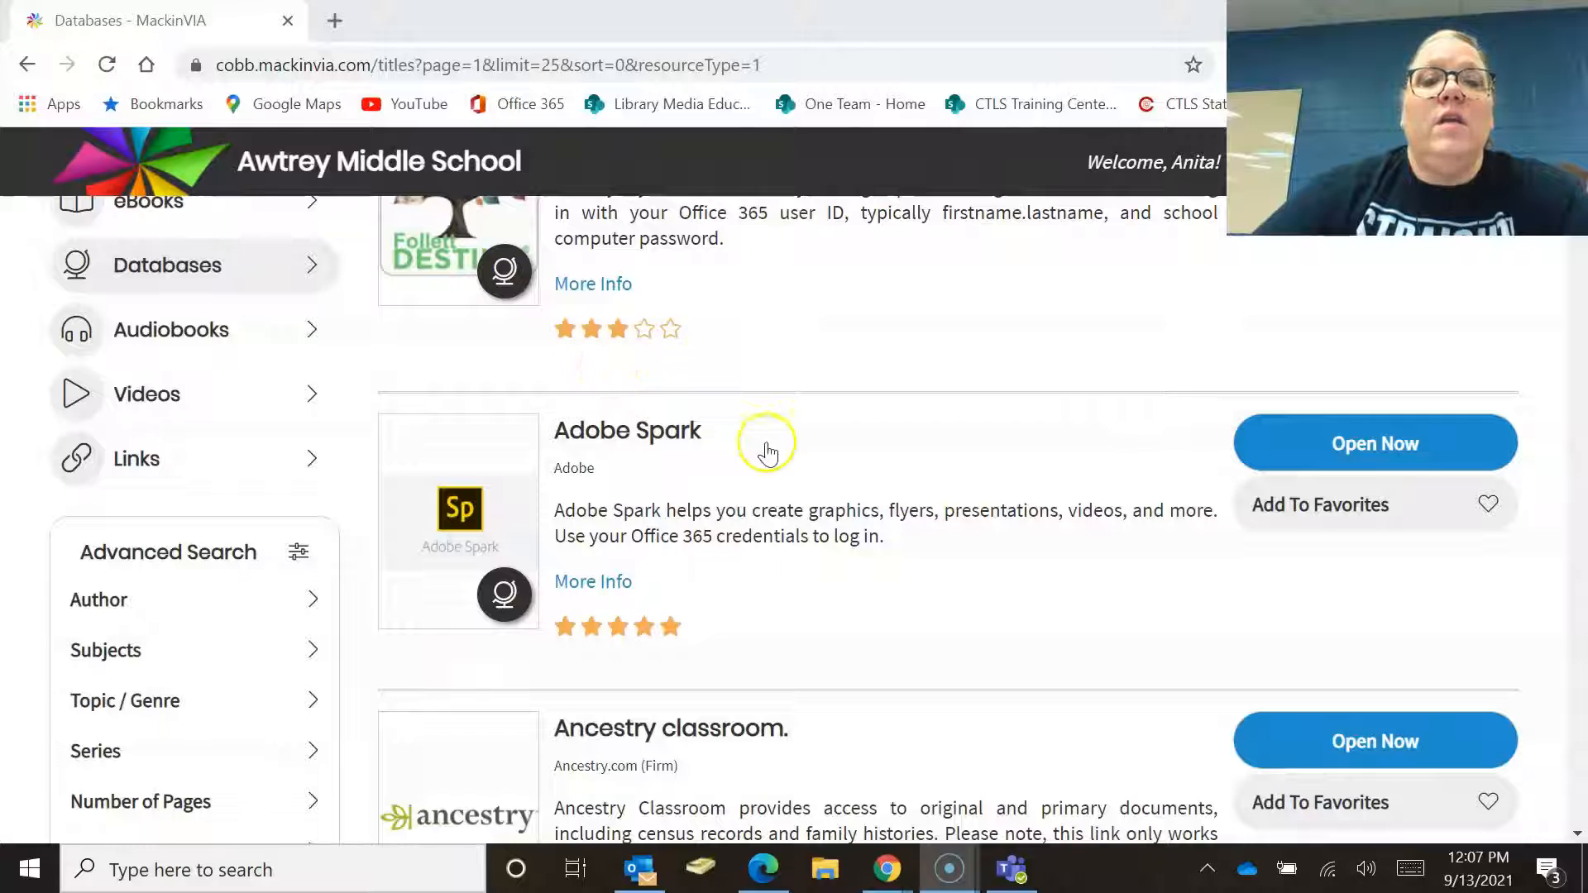
Open Adobe Spark from the school database list and start a new Instagram post graphic.
click(1351, 458)
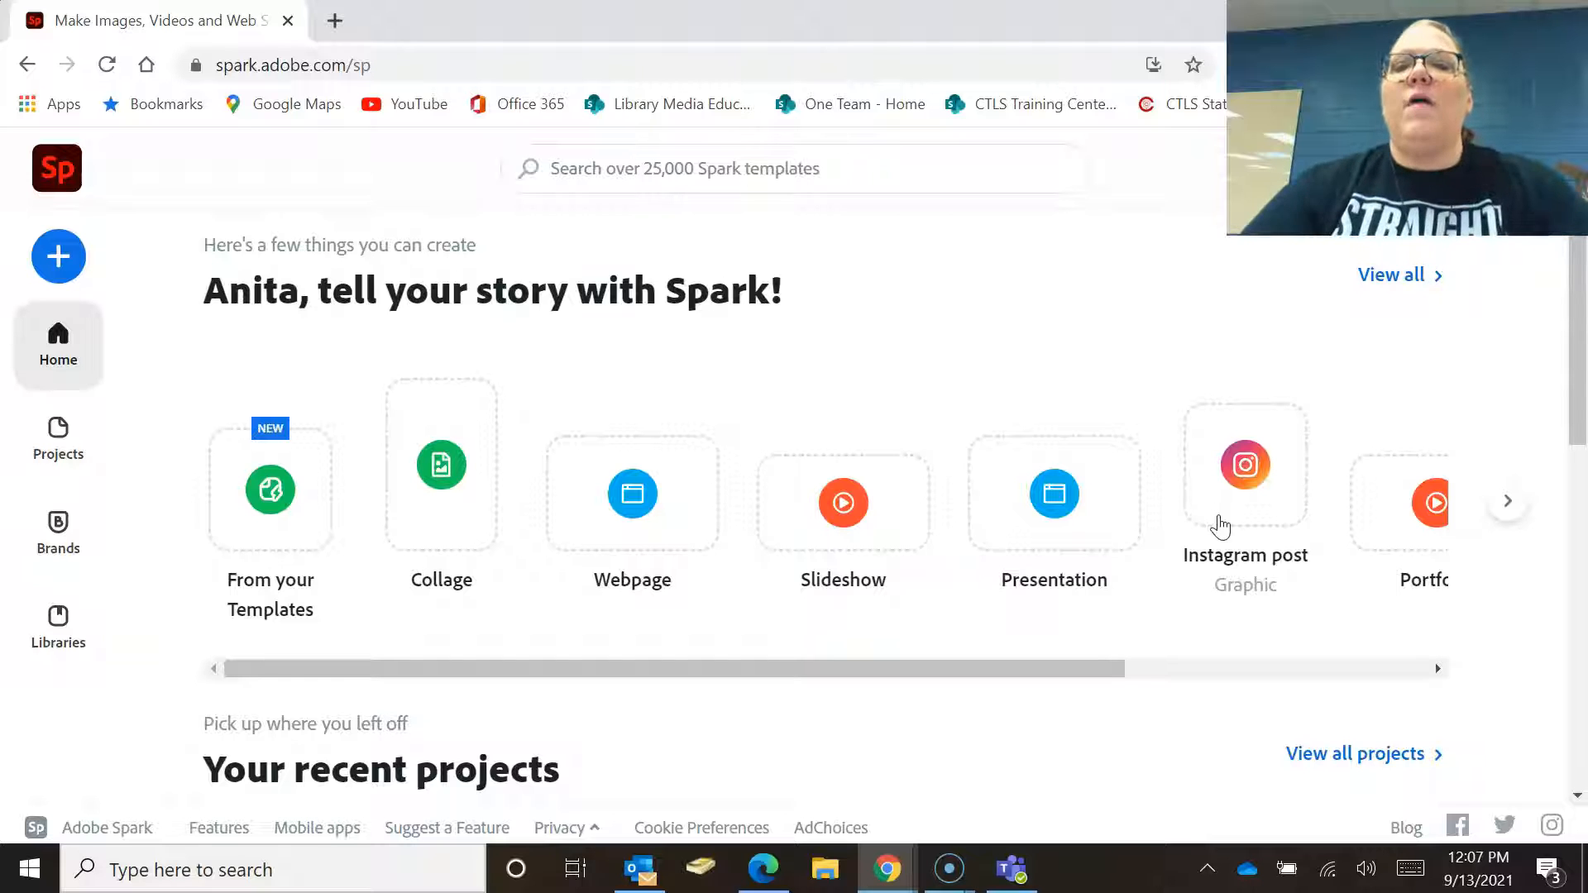
click(1219, 524)
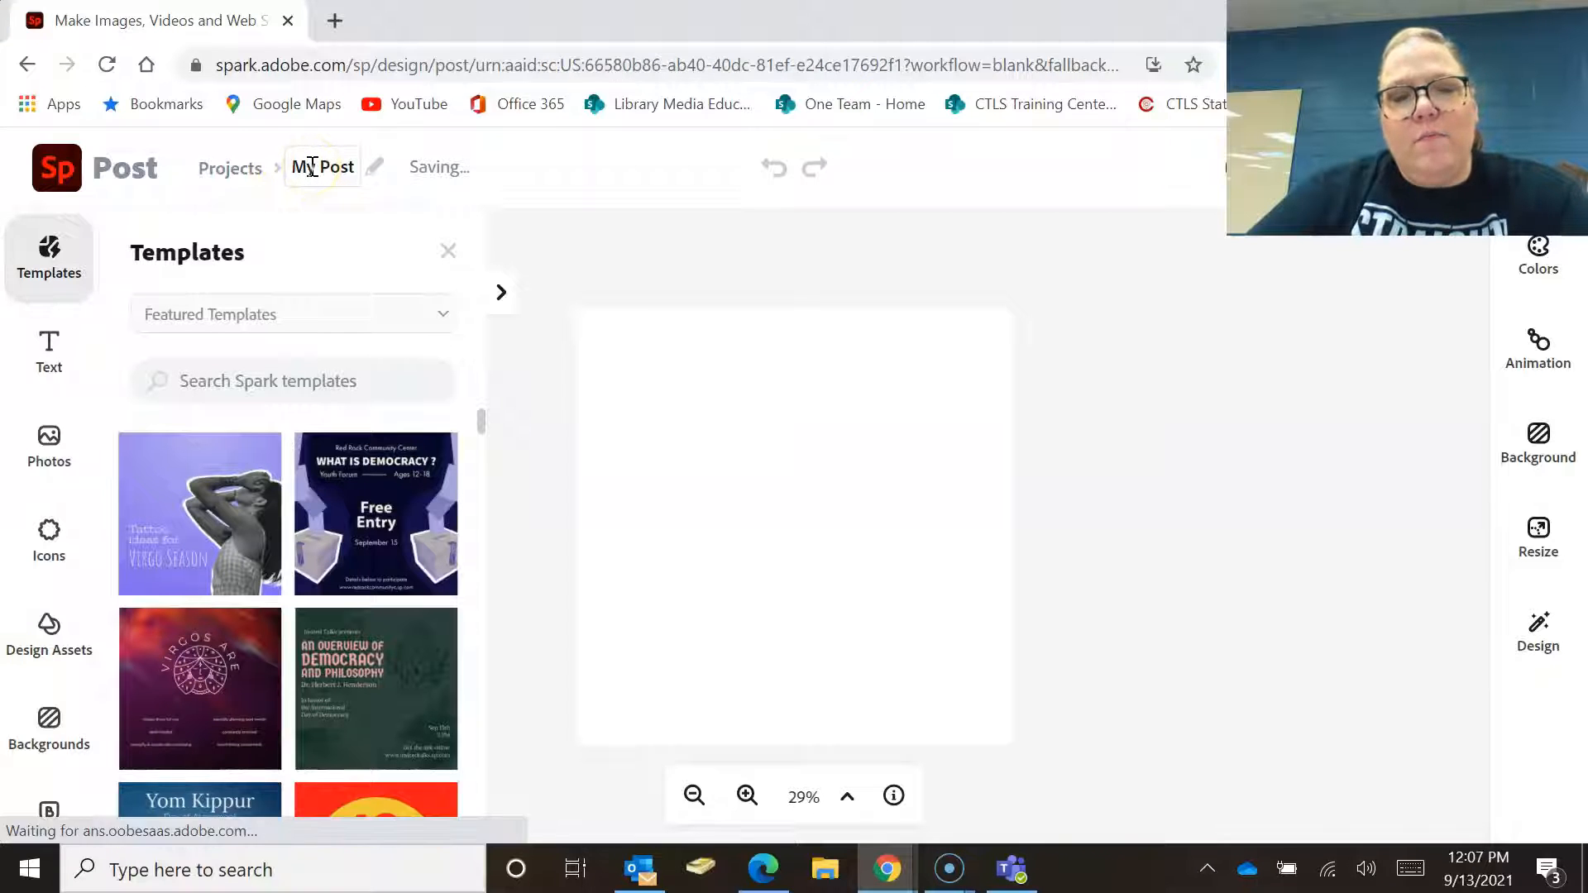
Rename the project as Meme - Astro.
click(312, 166)
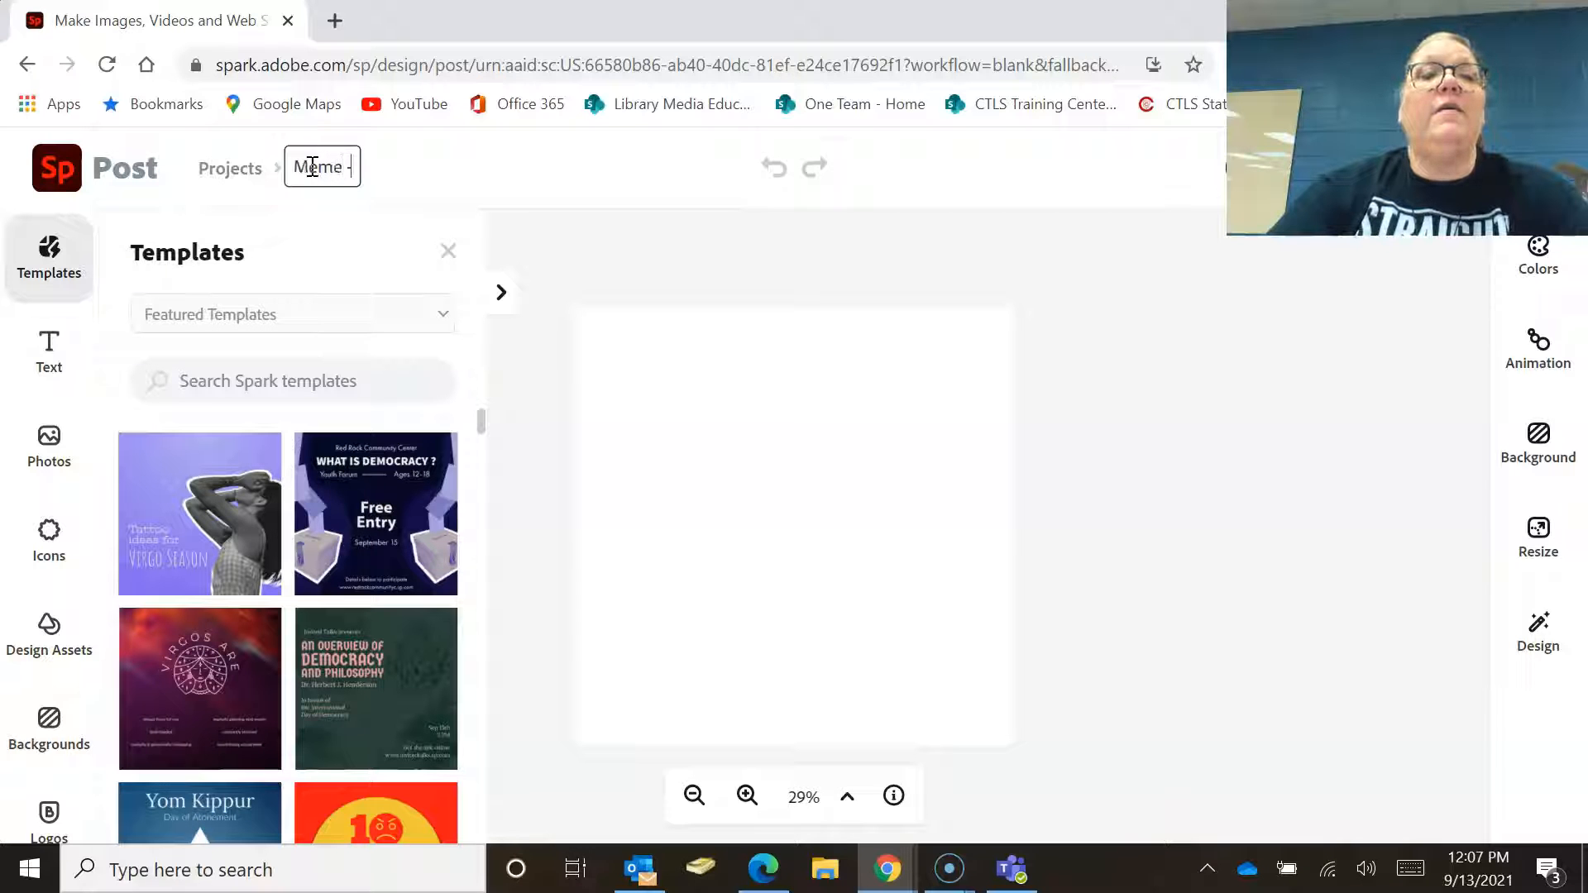
text(Meme - Astro)
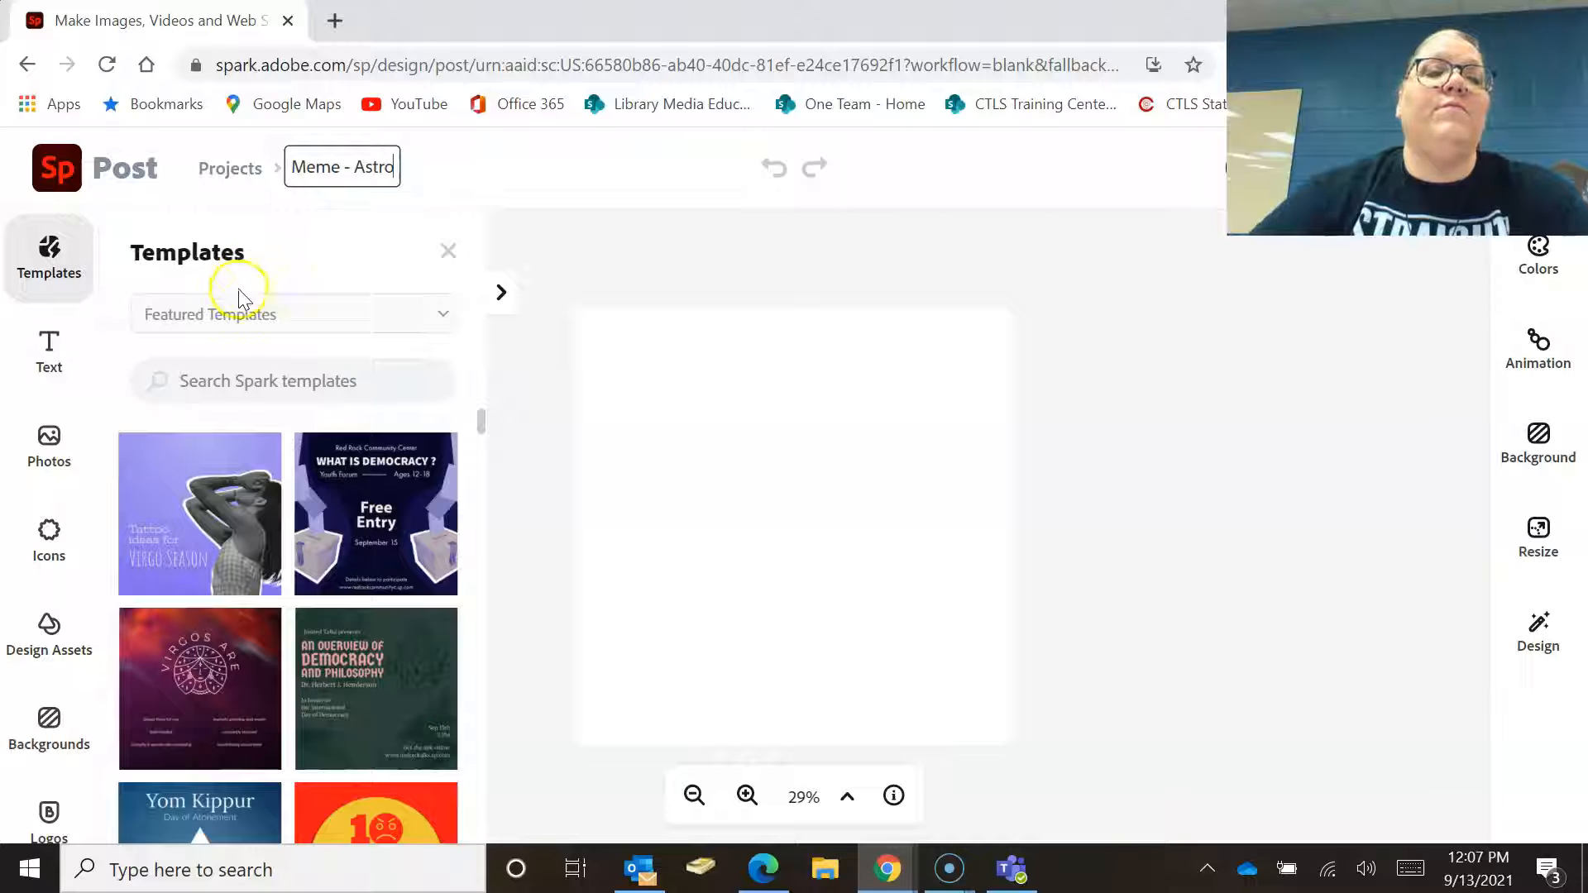
click(236, 317)
click(234, 321)
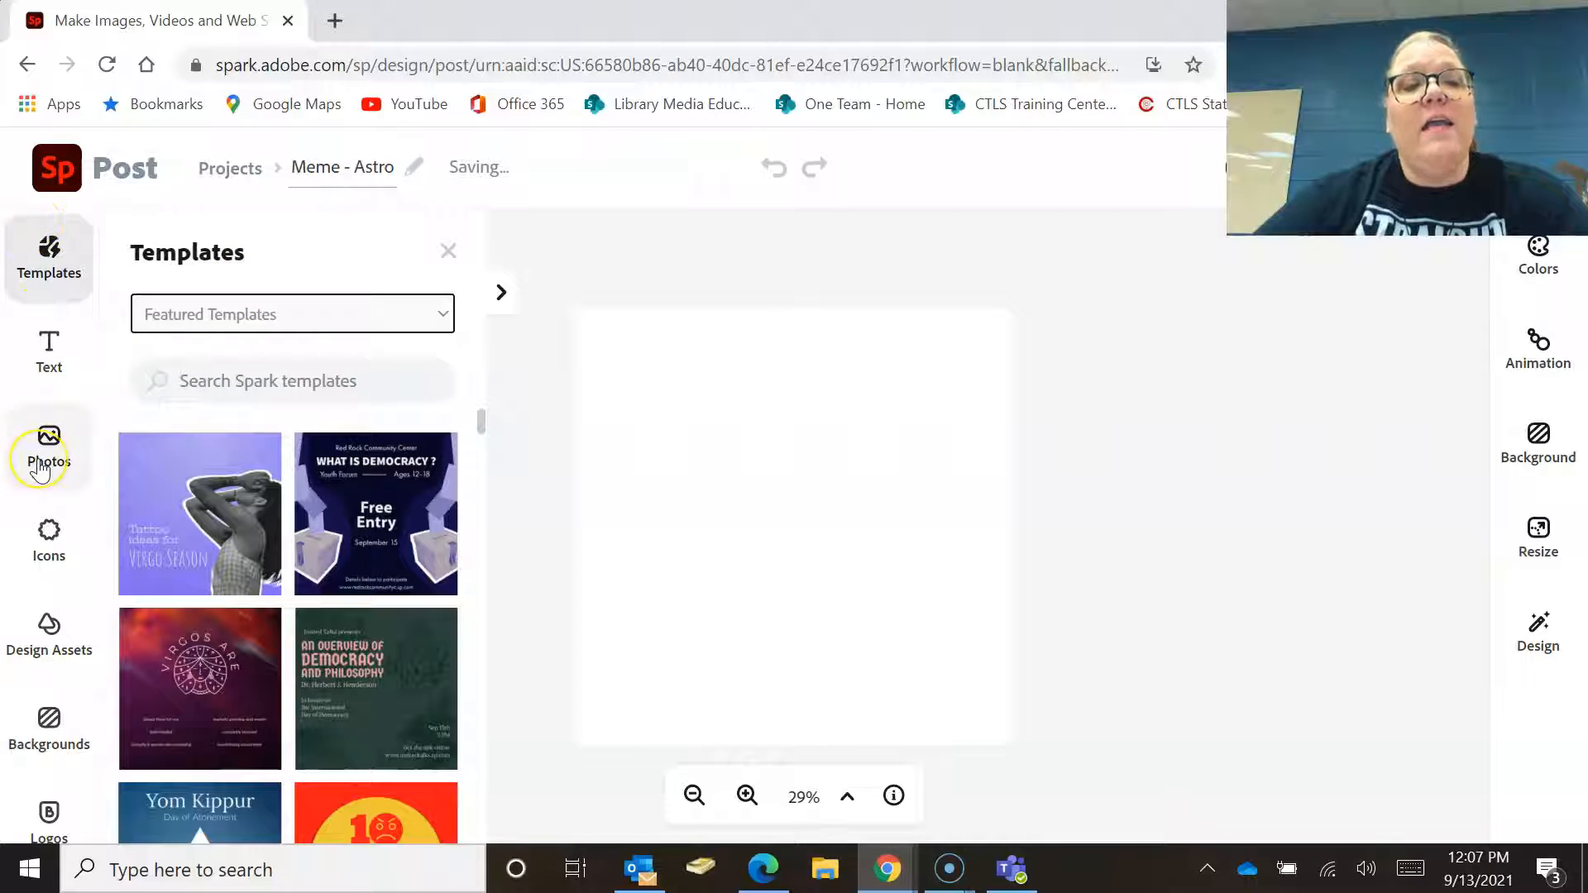
Search the free photos for astronaut and add the astronaut-with-flag photo to the post.
click(42, 463)
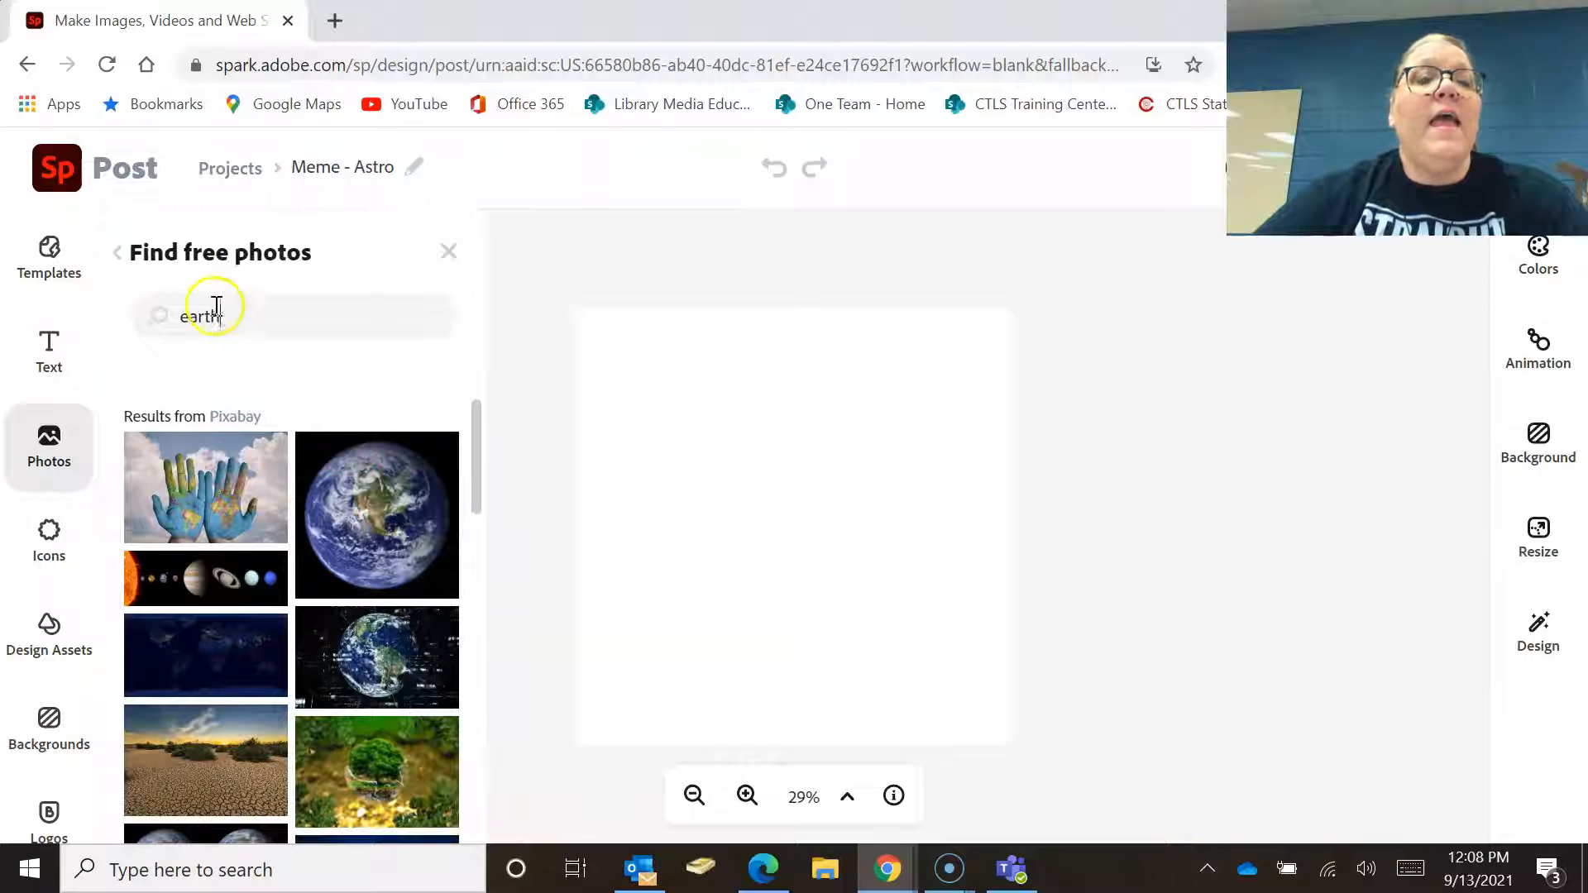
double_click(208, 316)
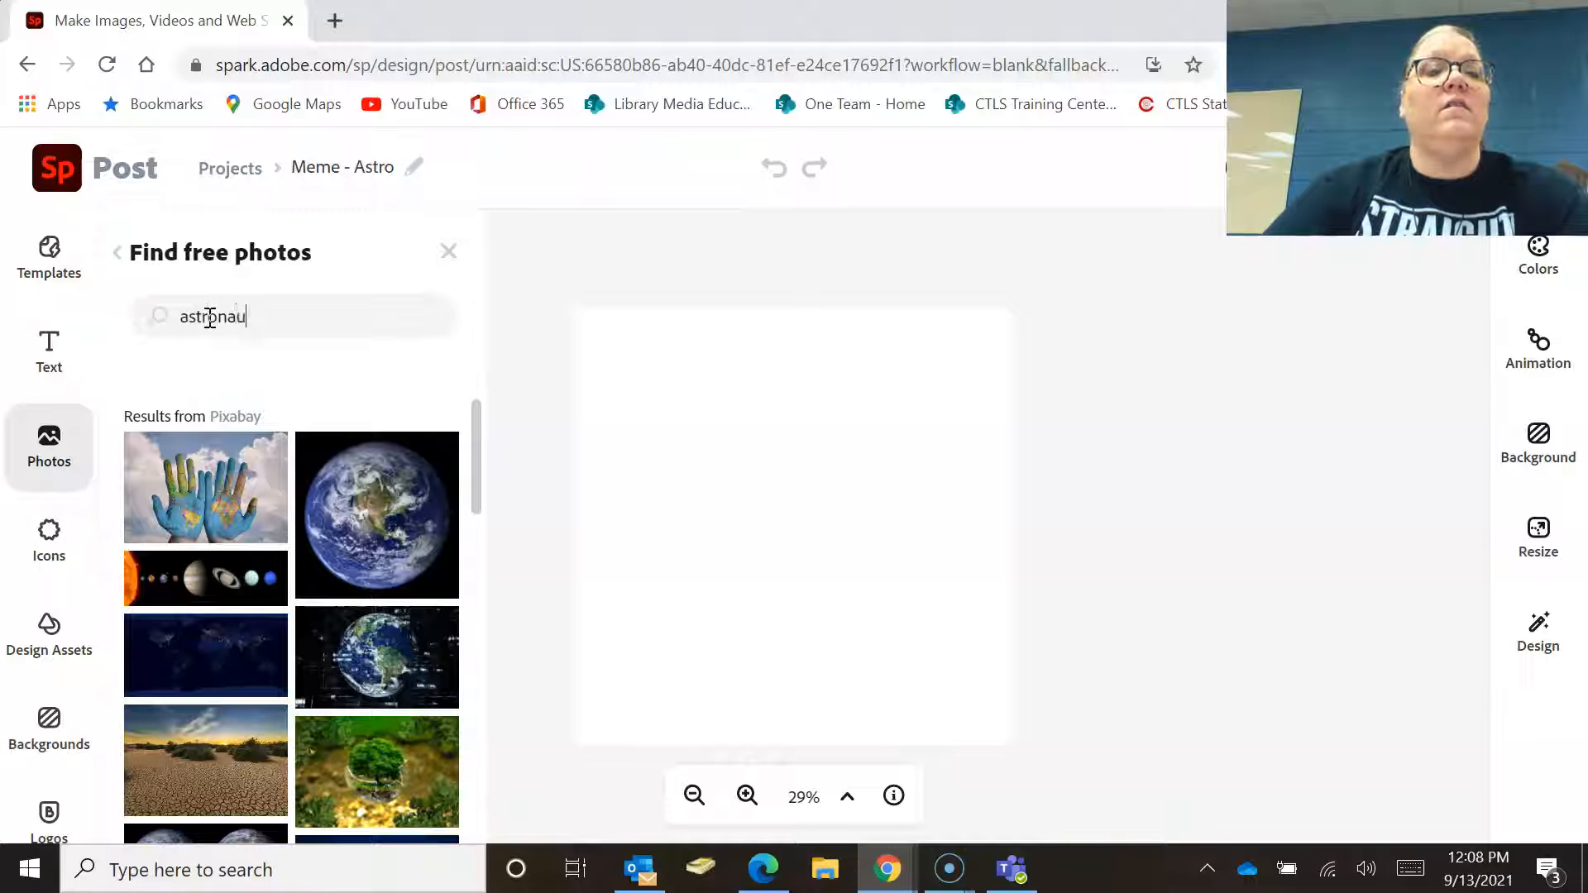
text(astronaut)
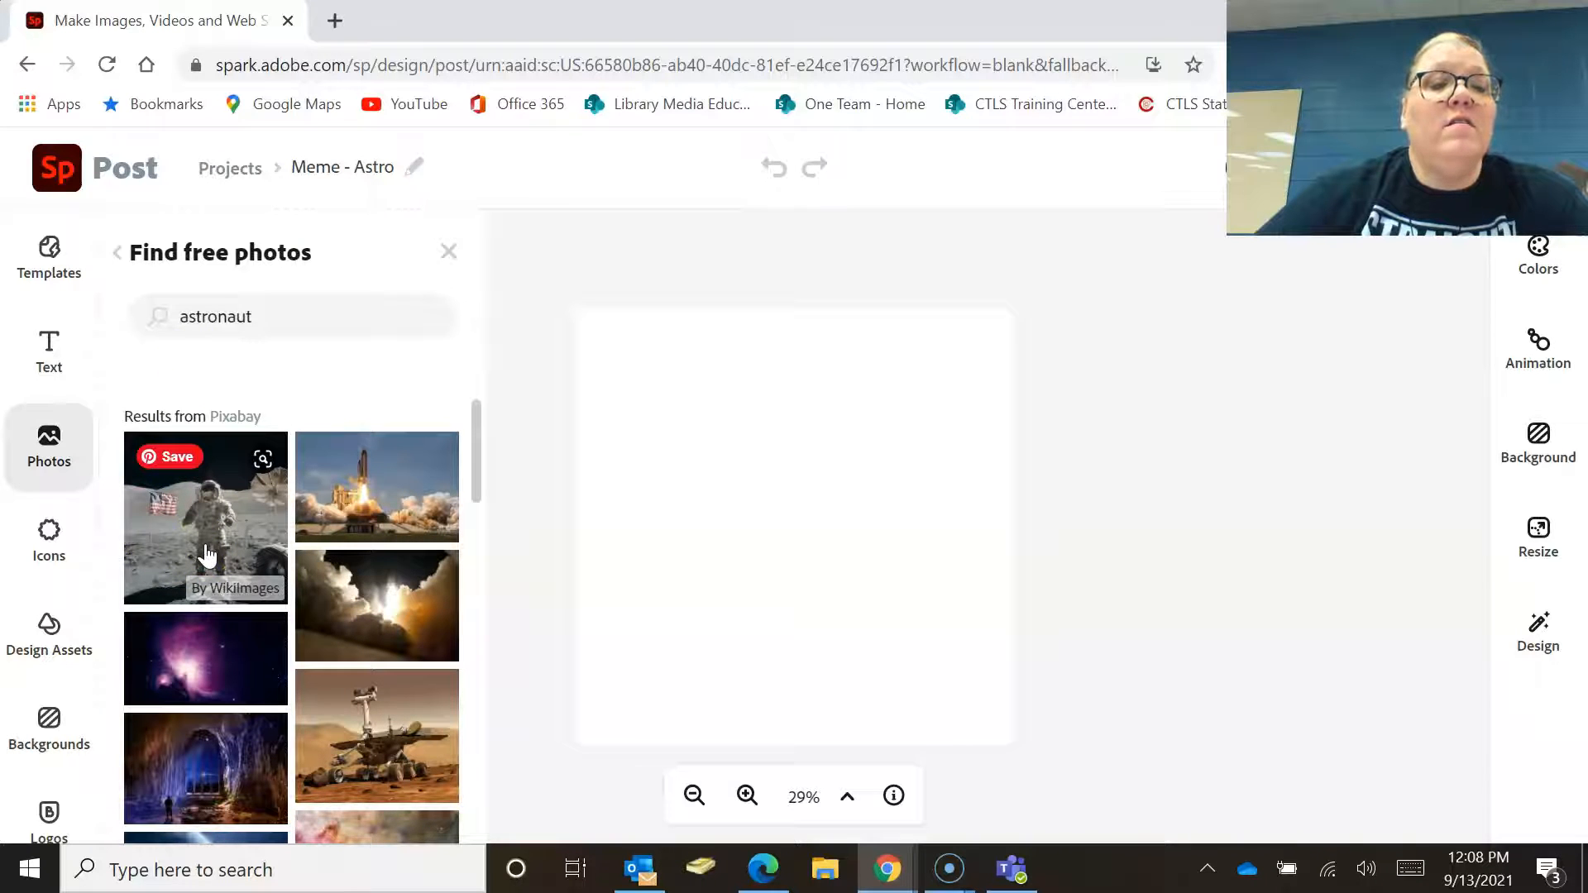
click(206, 554)
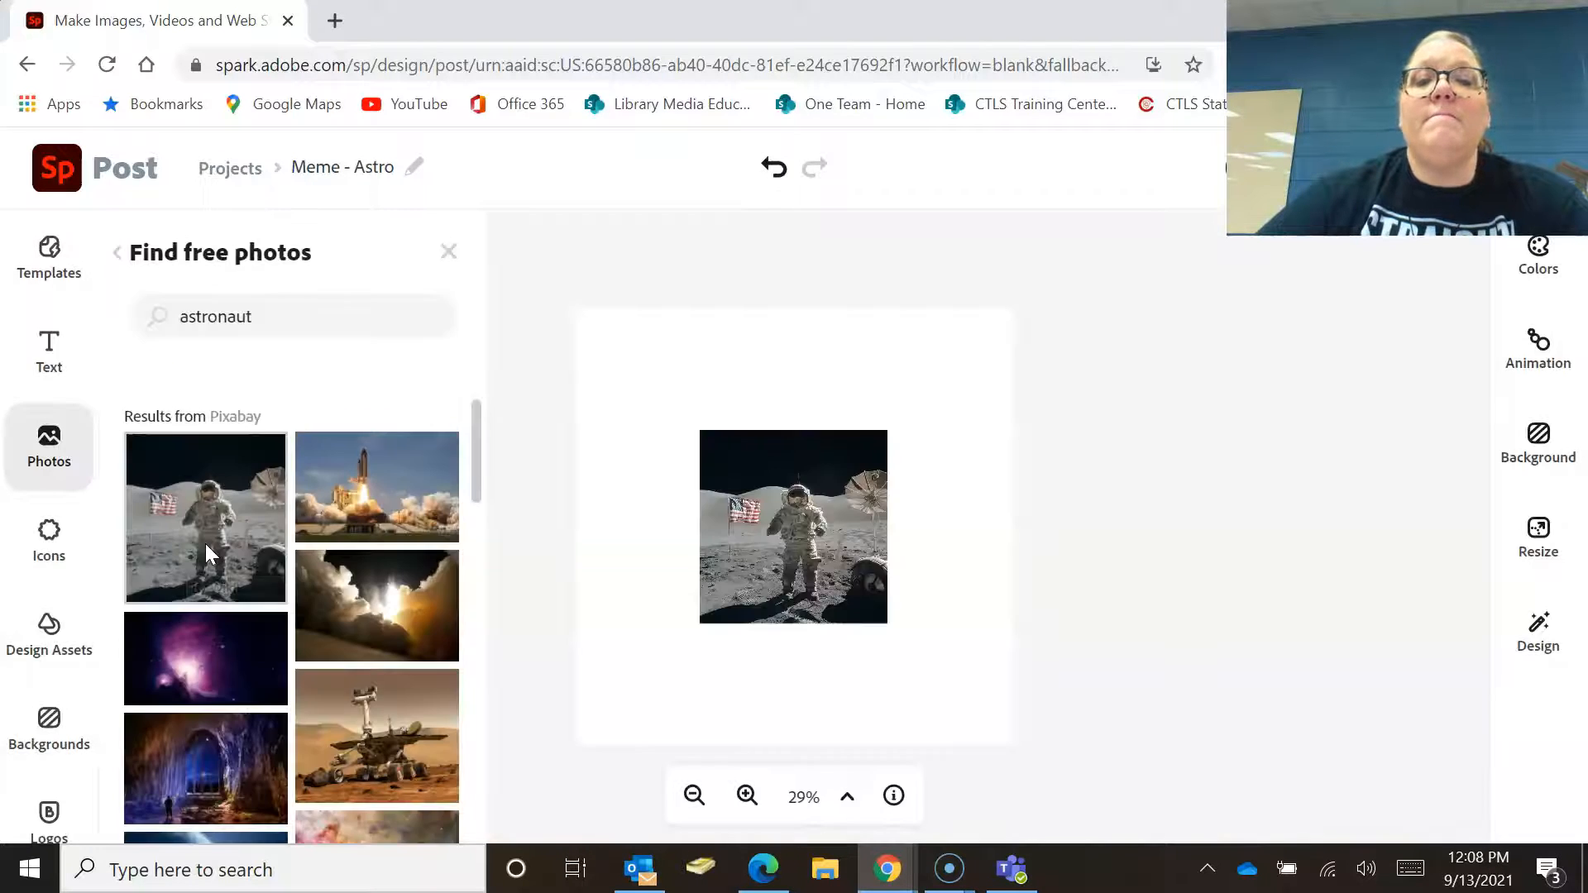
Enlarge the astronaut photo so it fills the whole canvas.
click(787, 599)
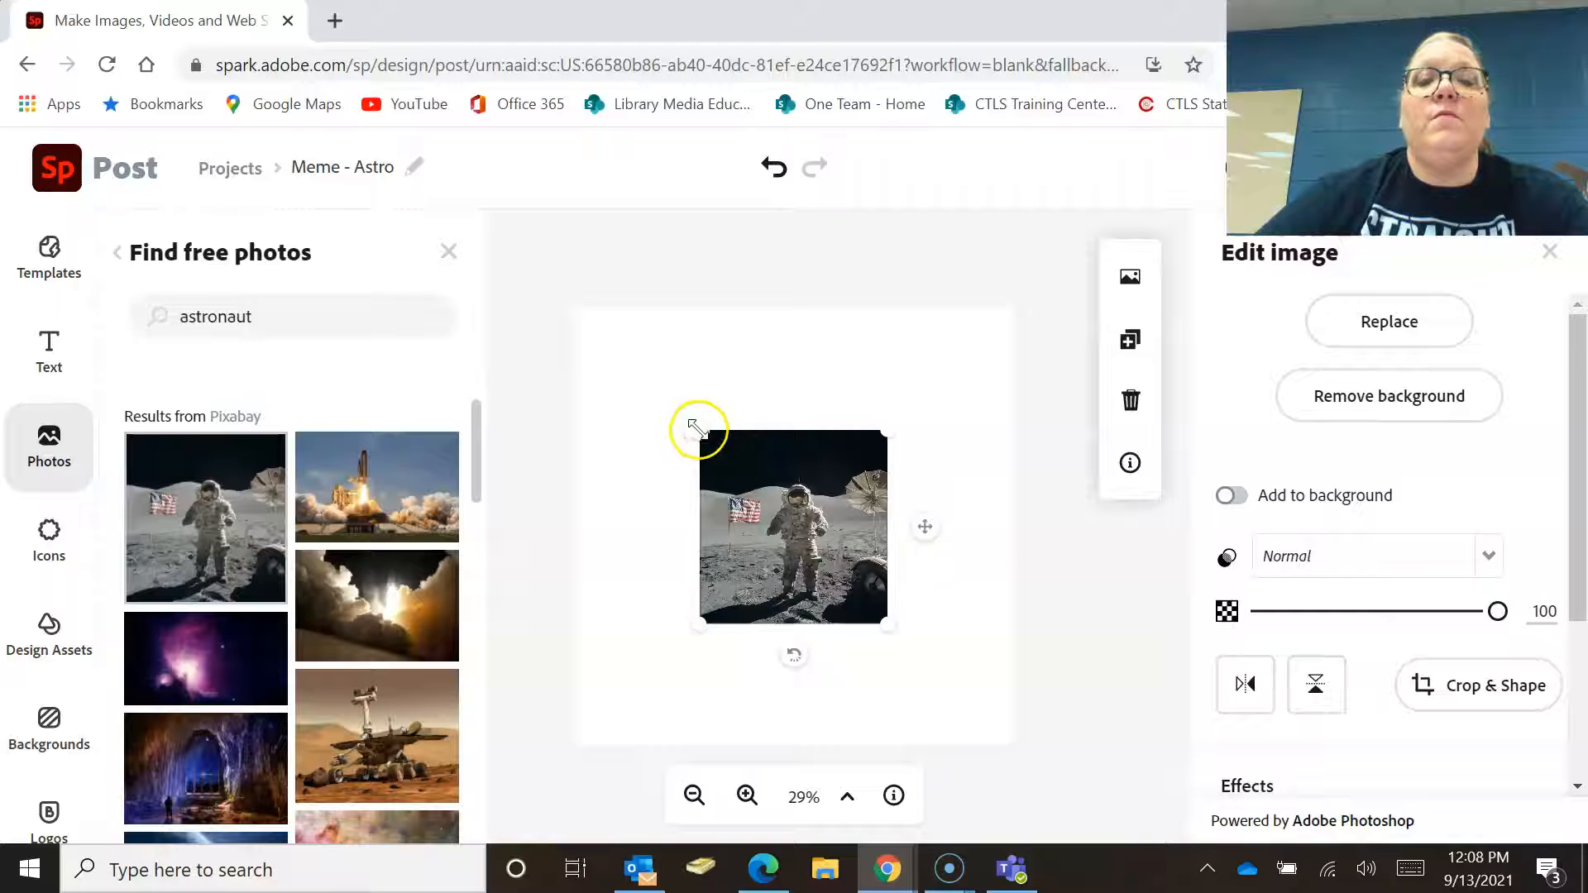
drag(697, 428, 550, 330)
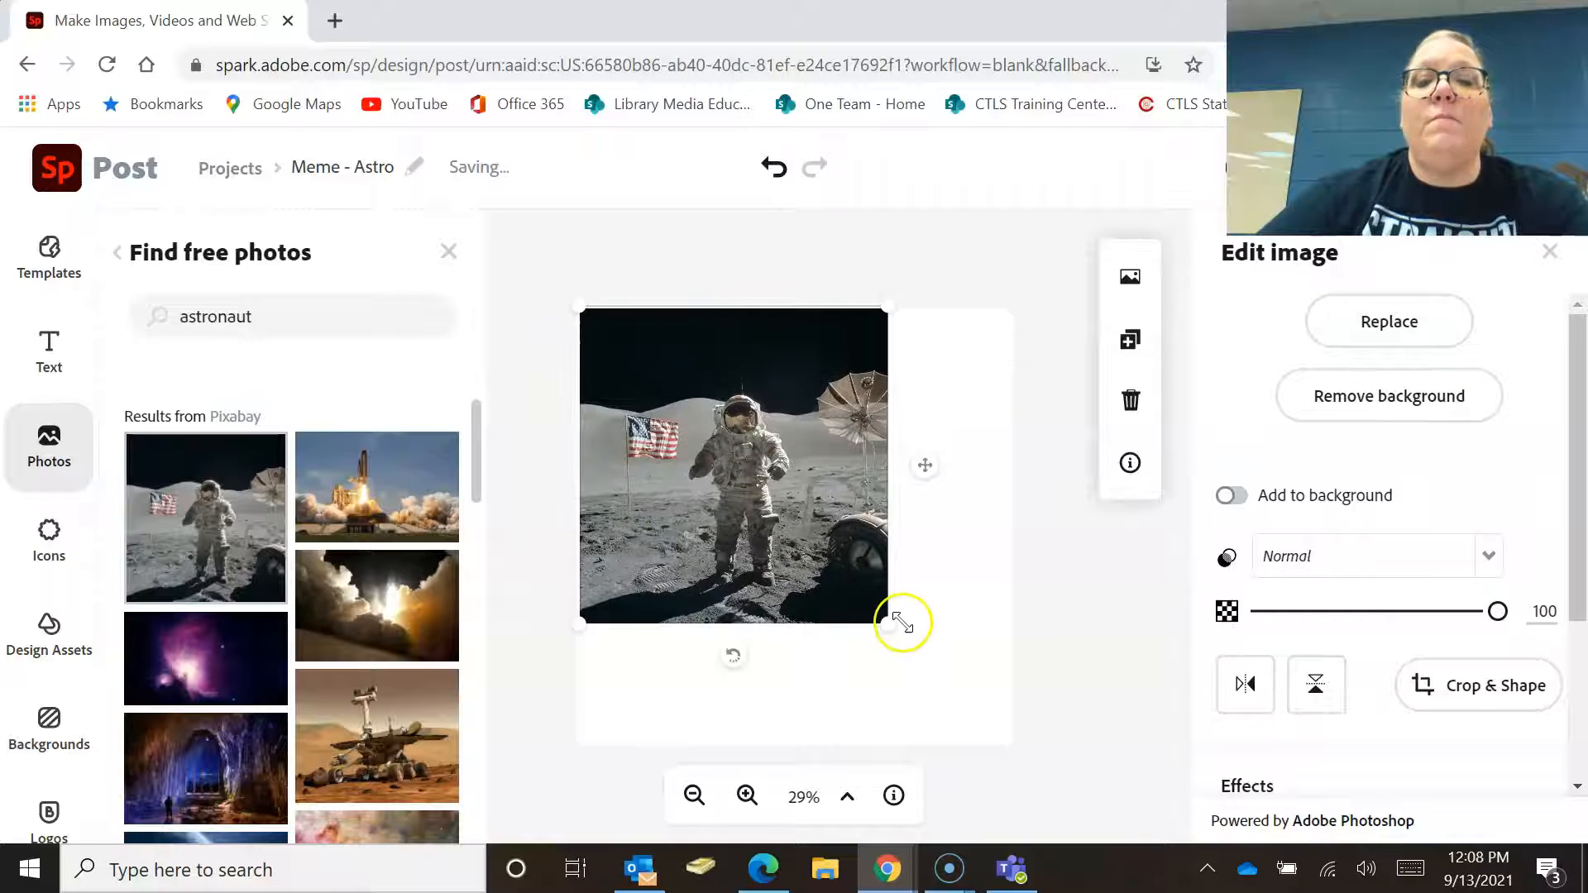
drag(896, 642, 1020, 748)
drag(920, 449, 923, 454)
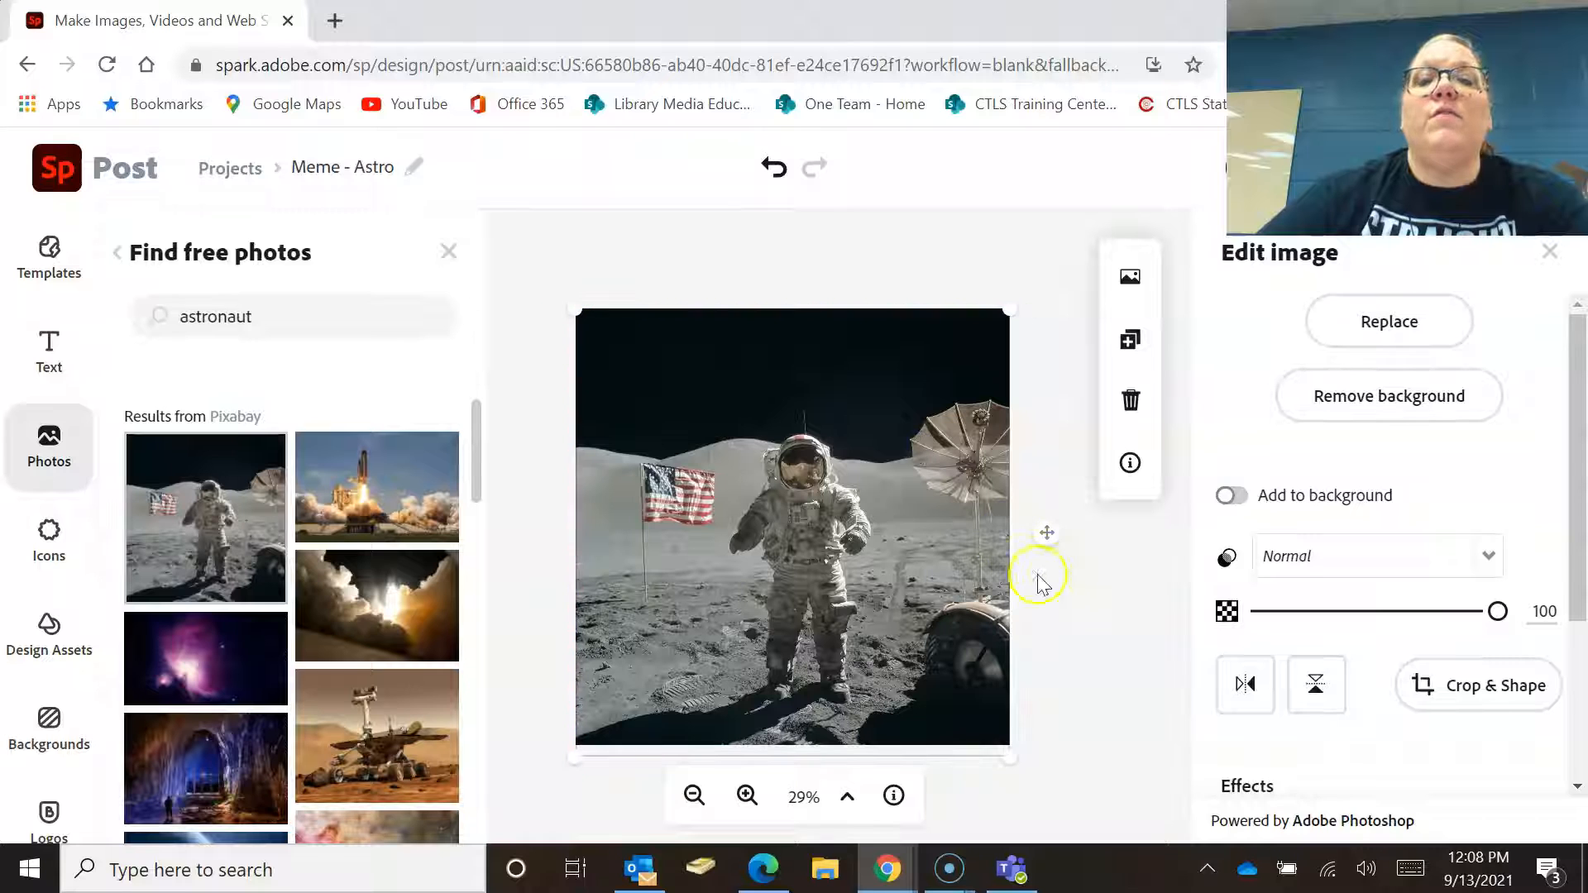
click(1092, 613)
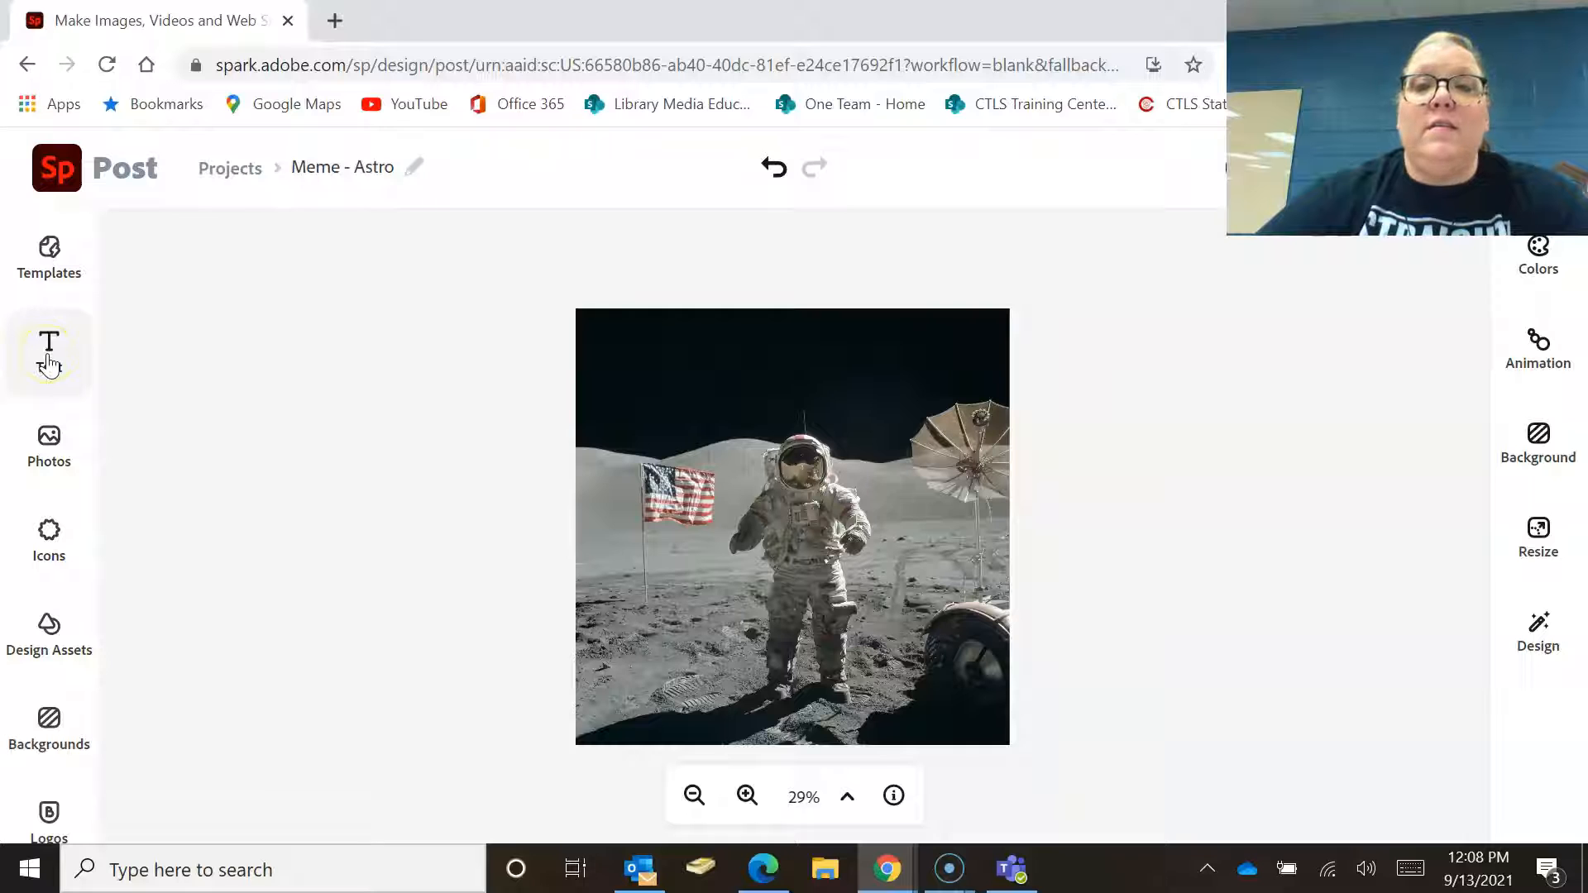
Add a text box reading Fly me to the moon!
click(49, 357)
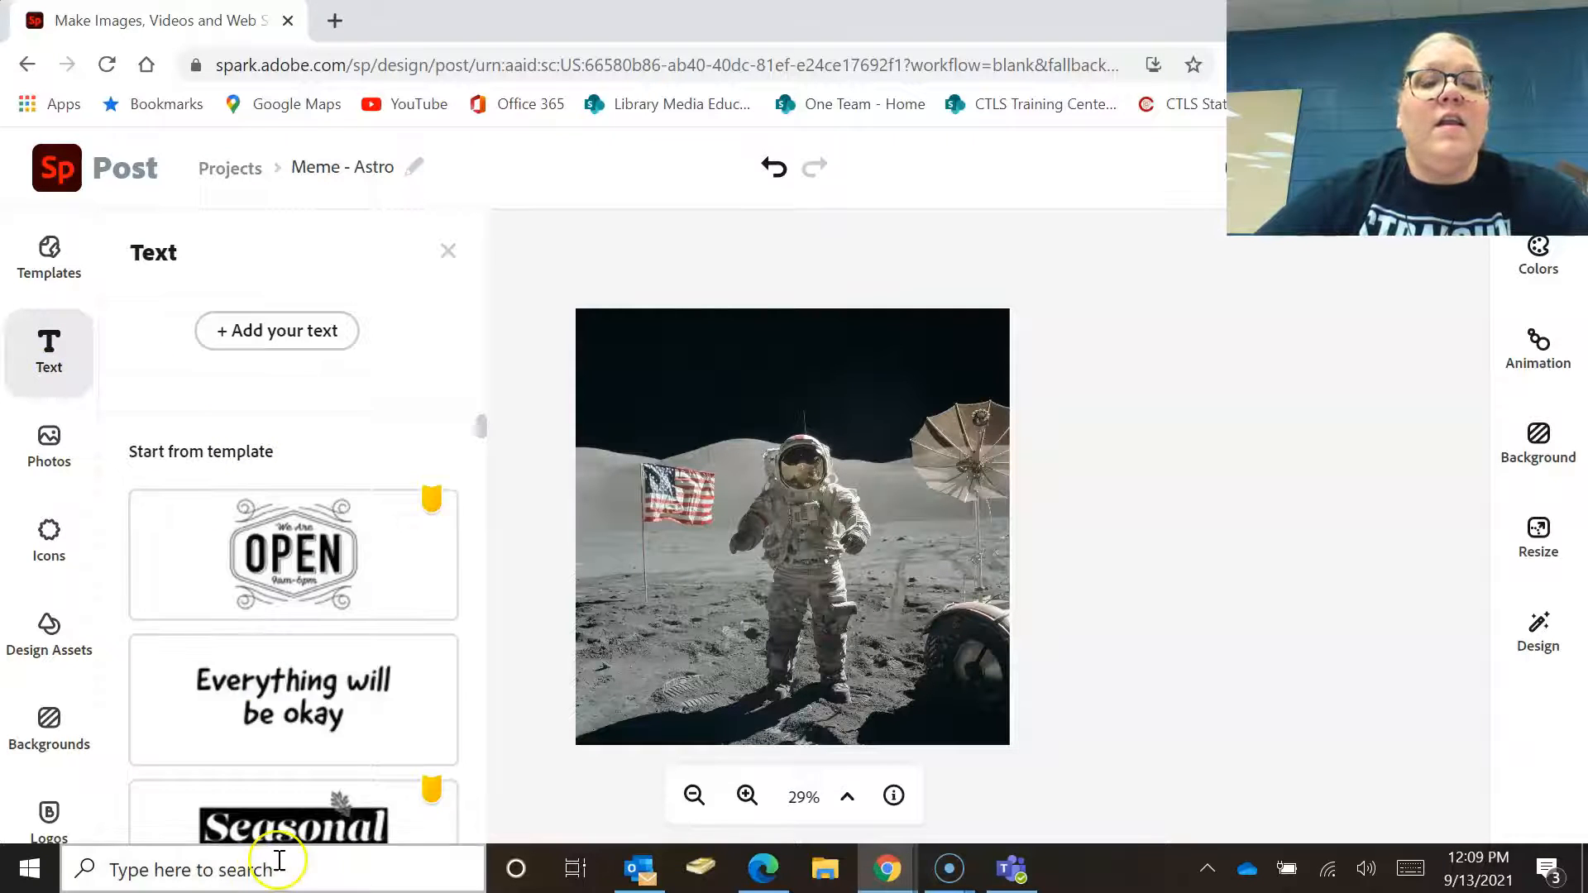
drag(482, 429, 484, 462)
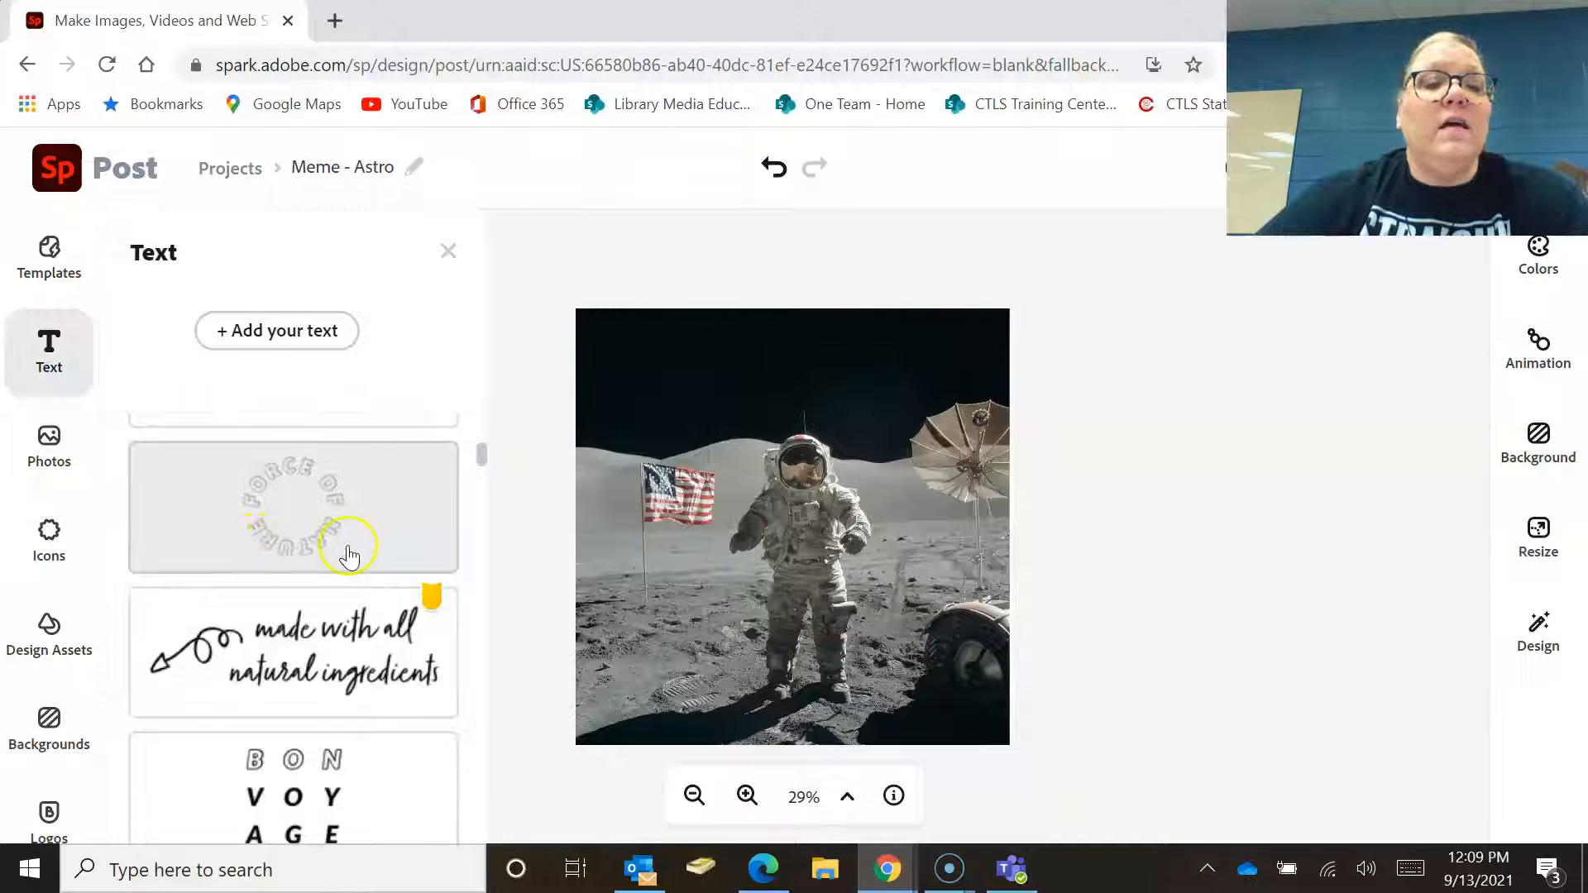
click(307, 335)
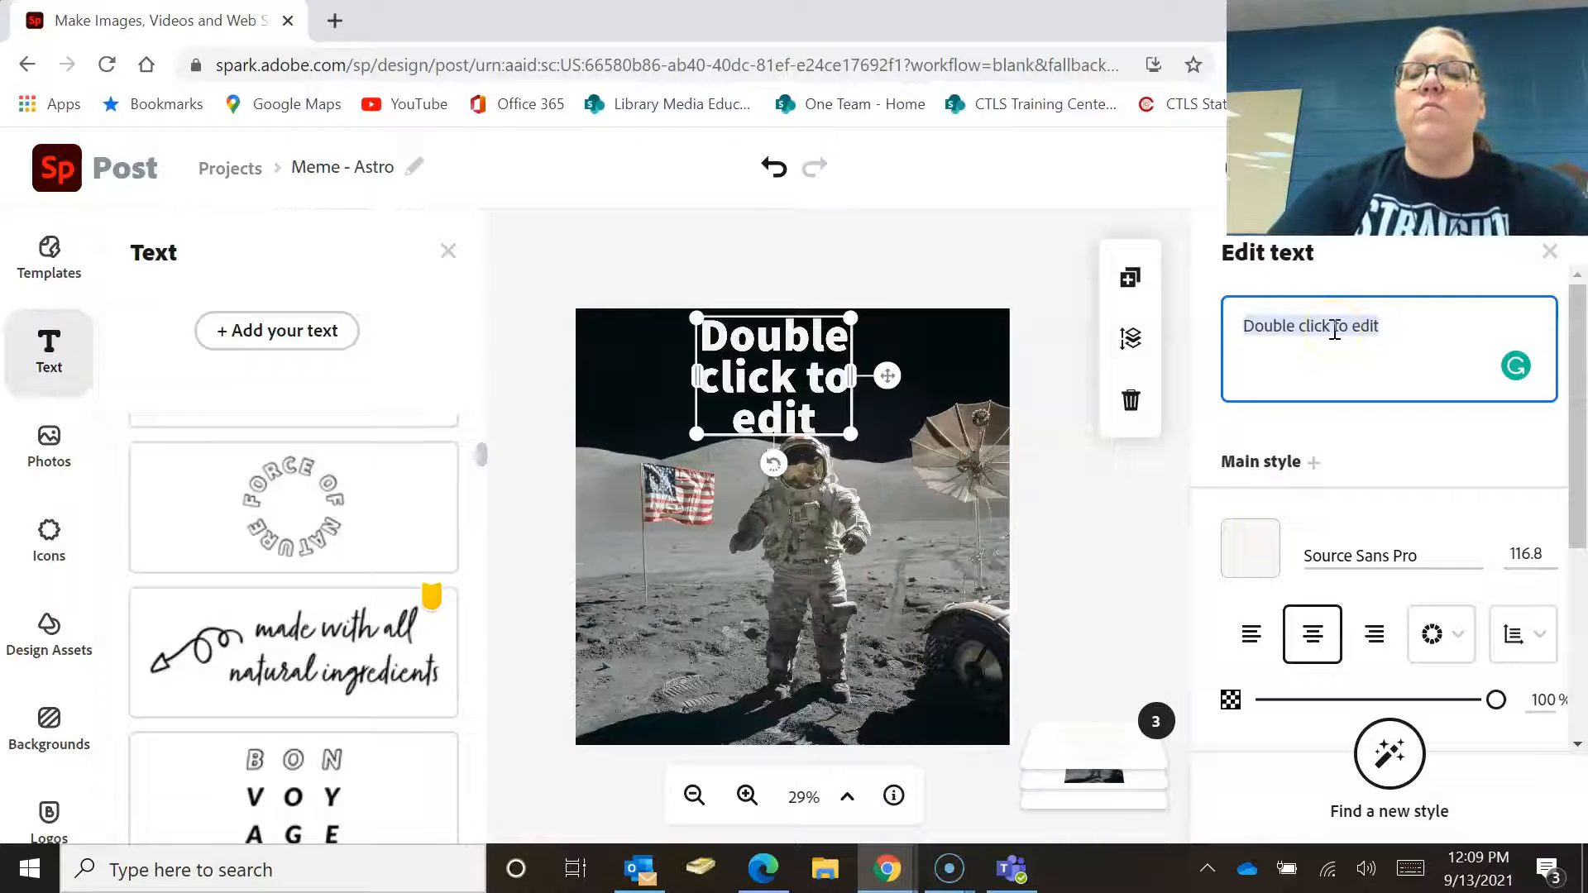
text(Fly me)
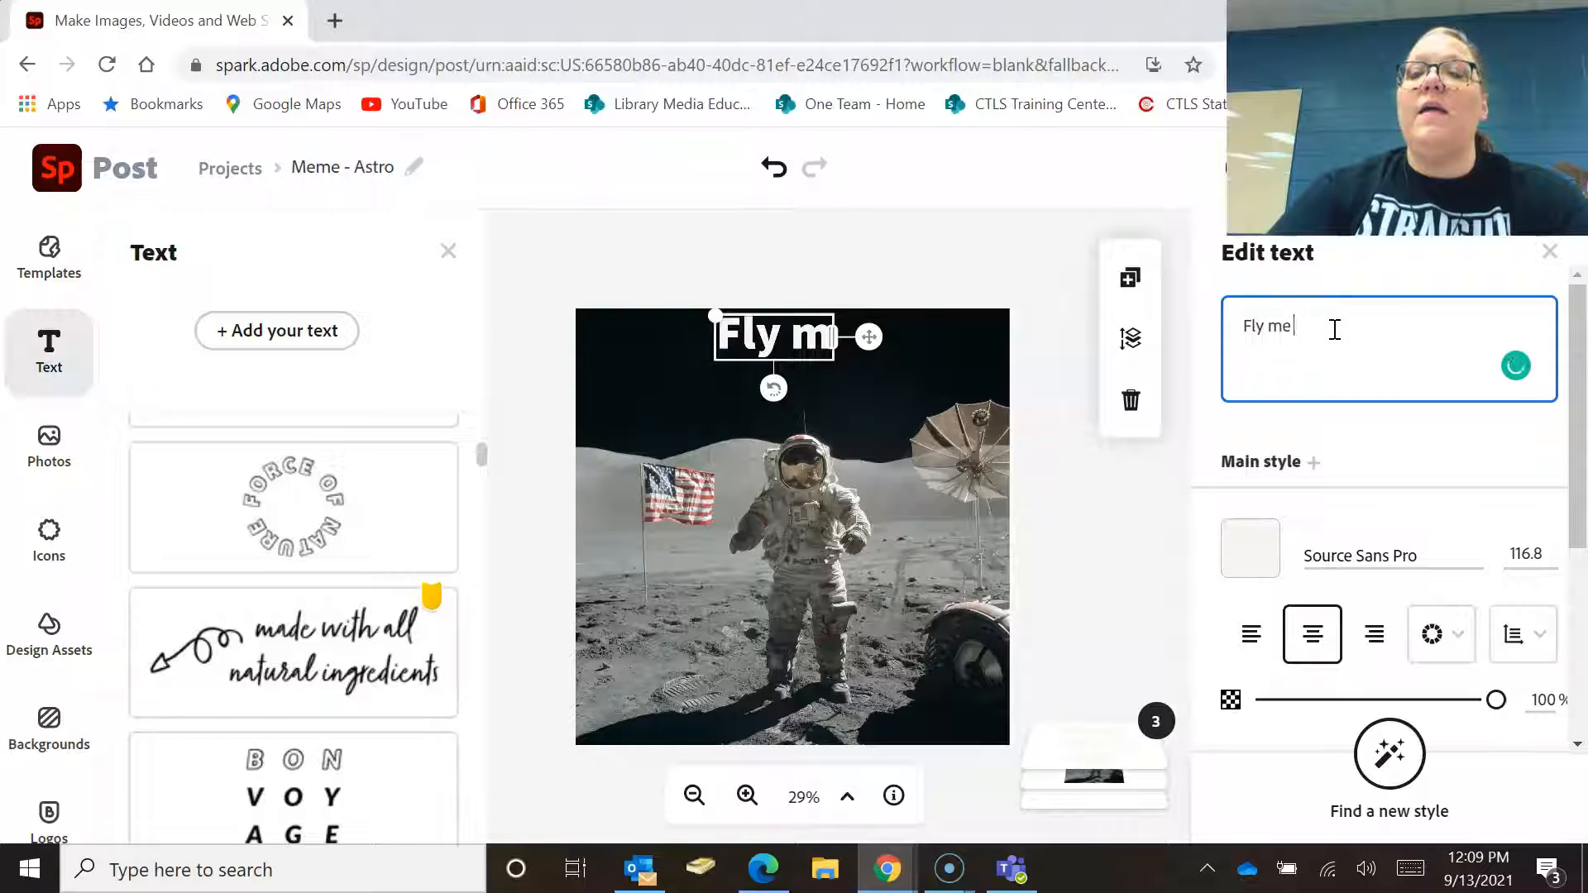
text( to the moon)
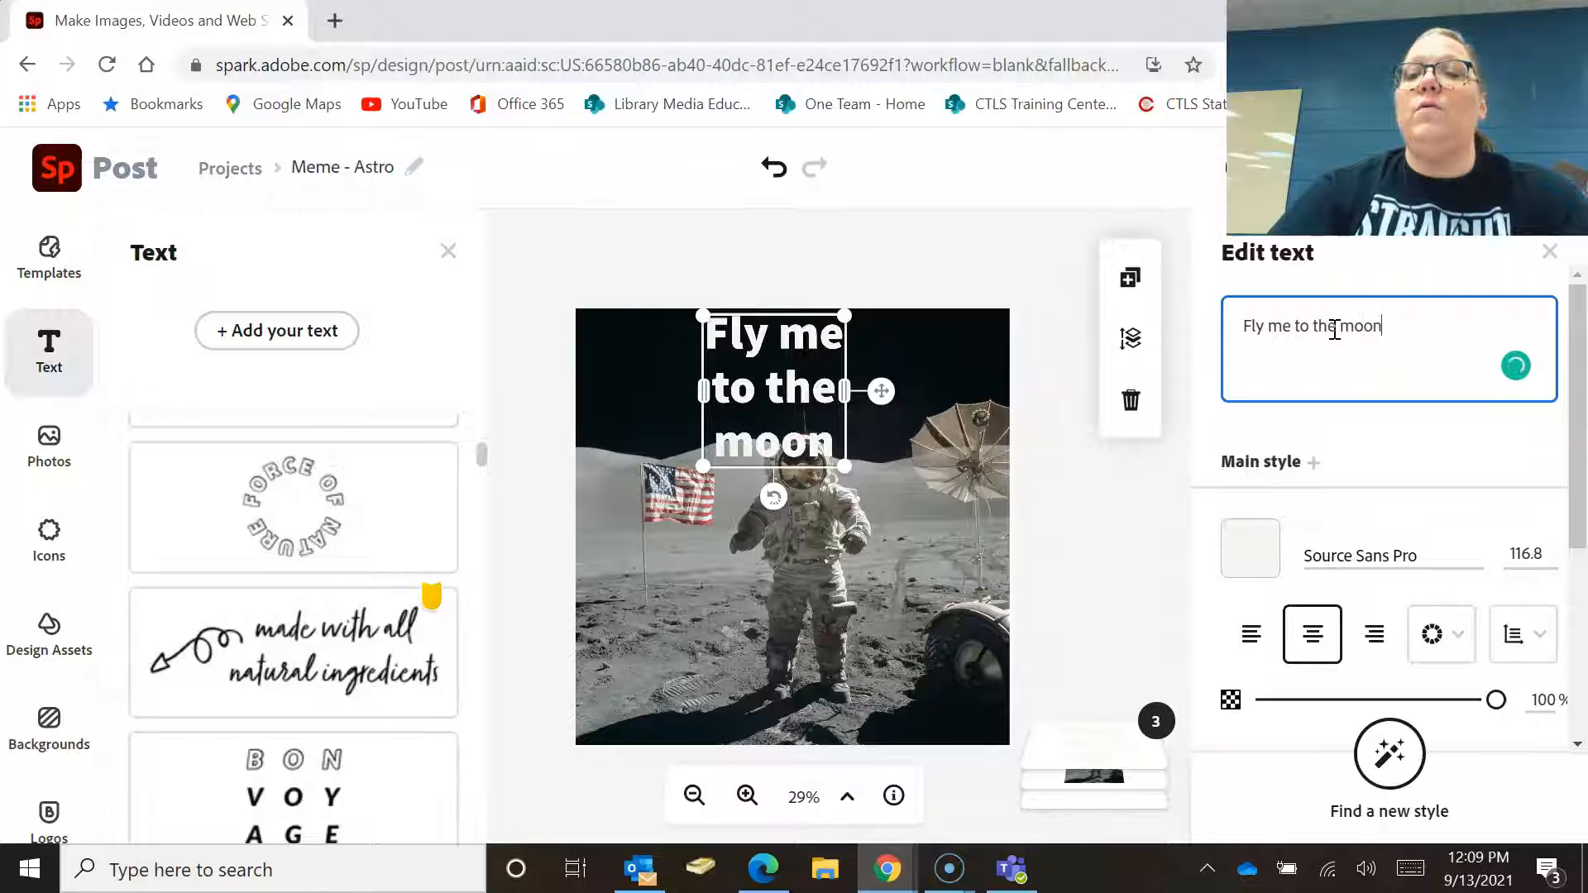
text(!)
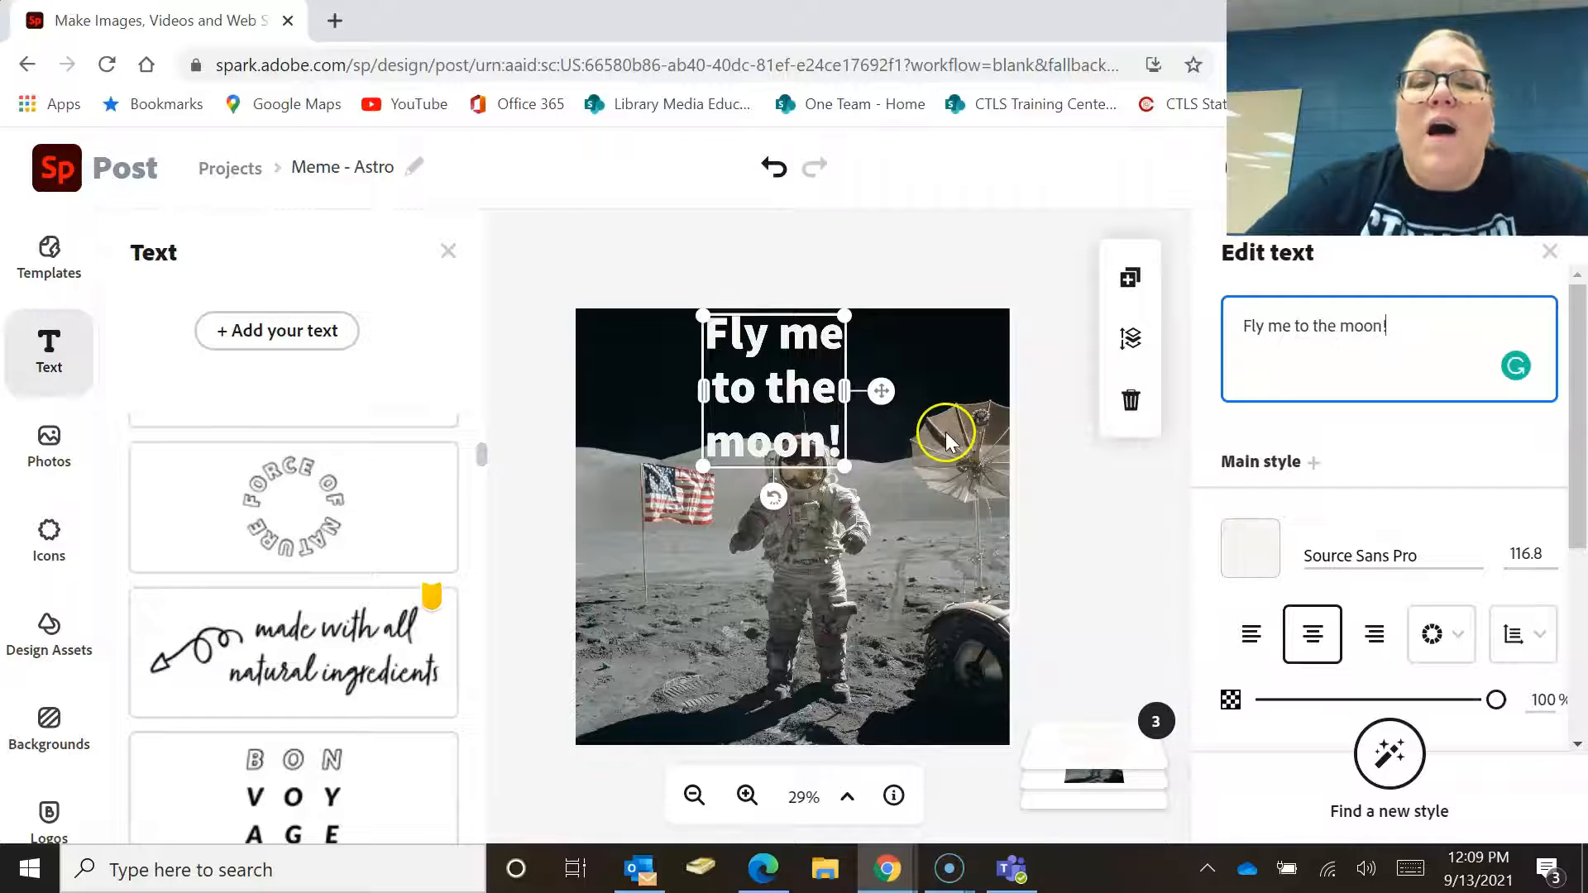
Widen and reposition the caption so it sits on one line across the top of the photo.
drag(697, 396, 586, 374)
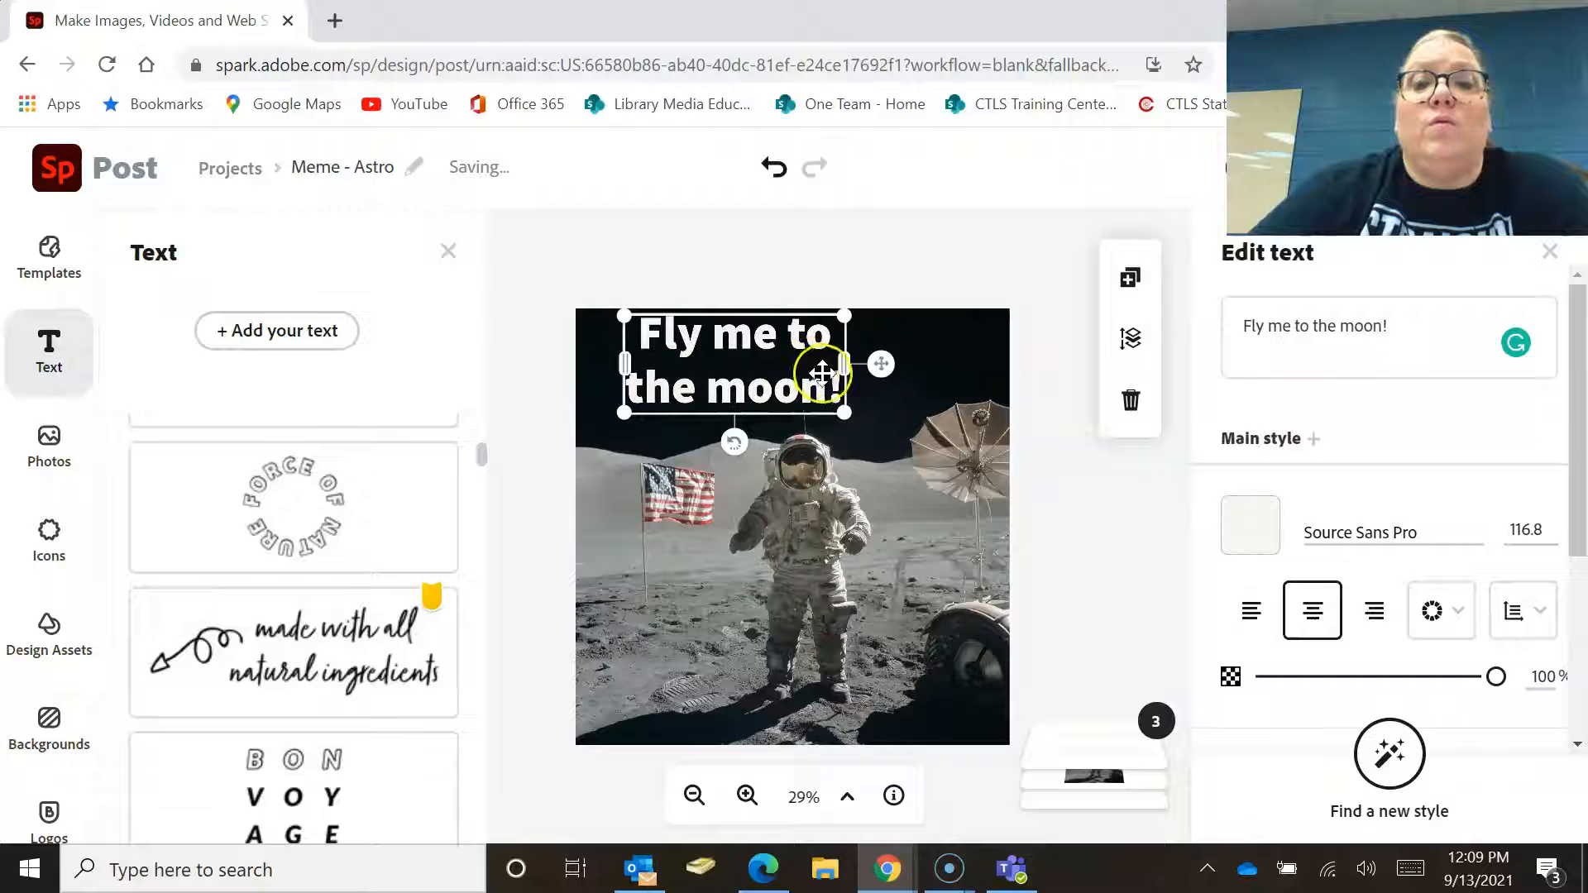
drag(844, 368, 1010, 374)
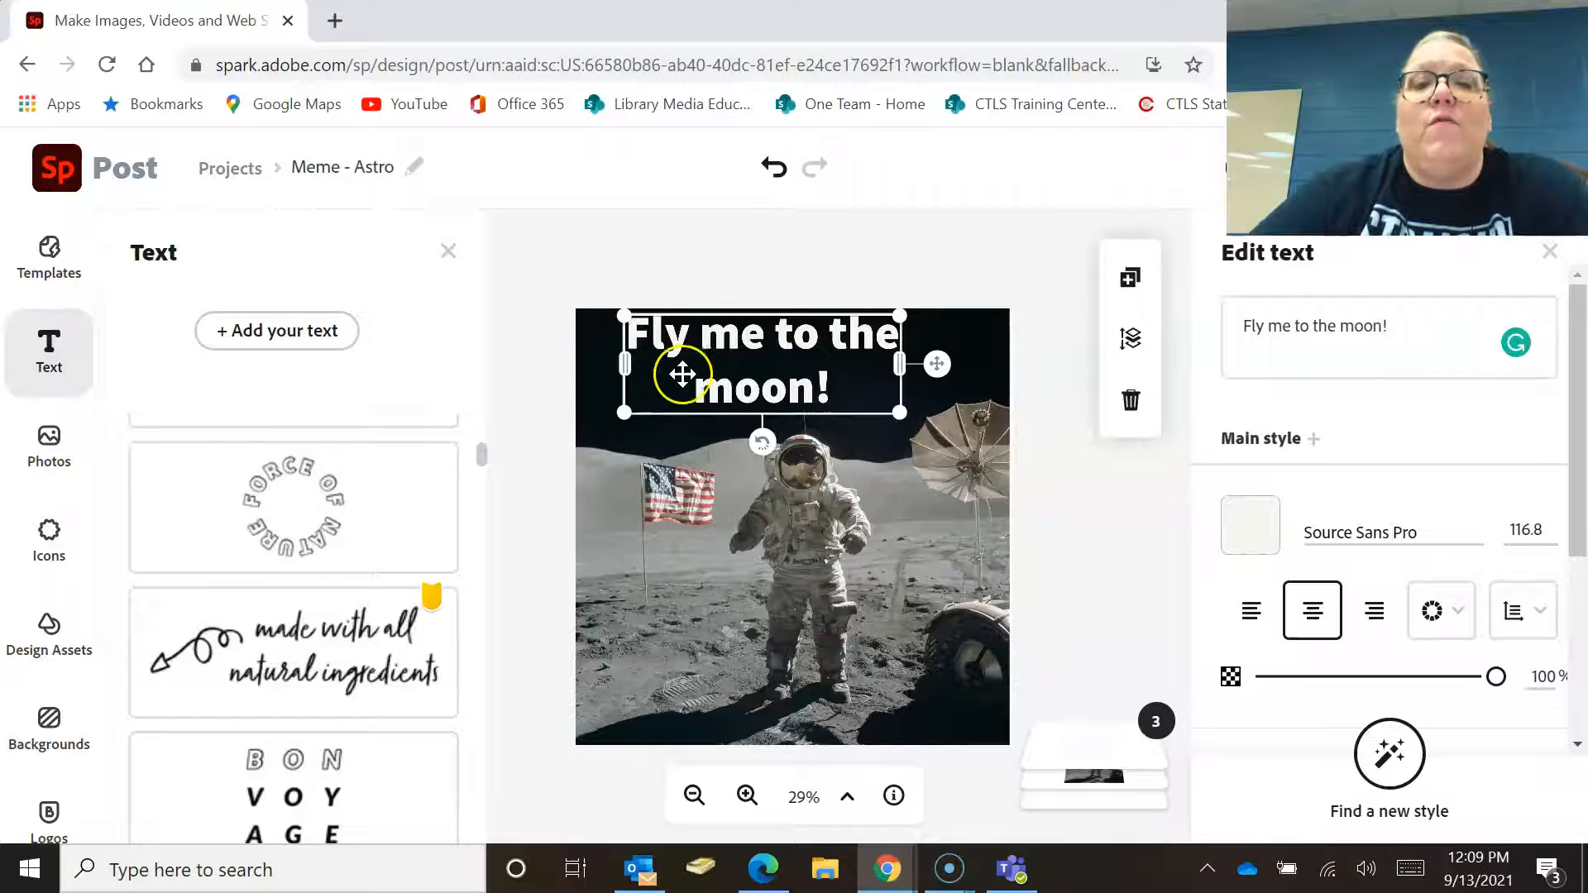
drag(712, 357, 670, 362)
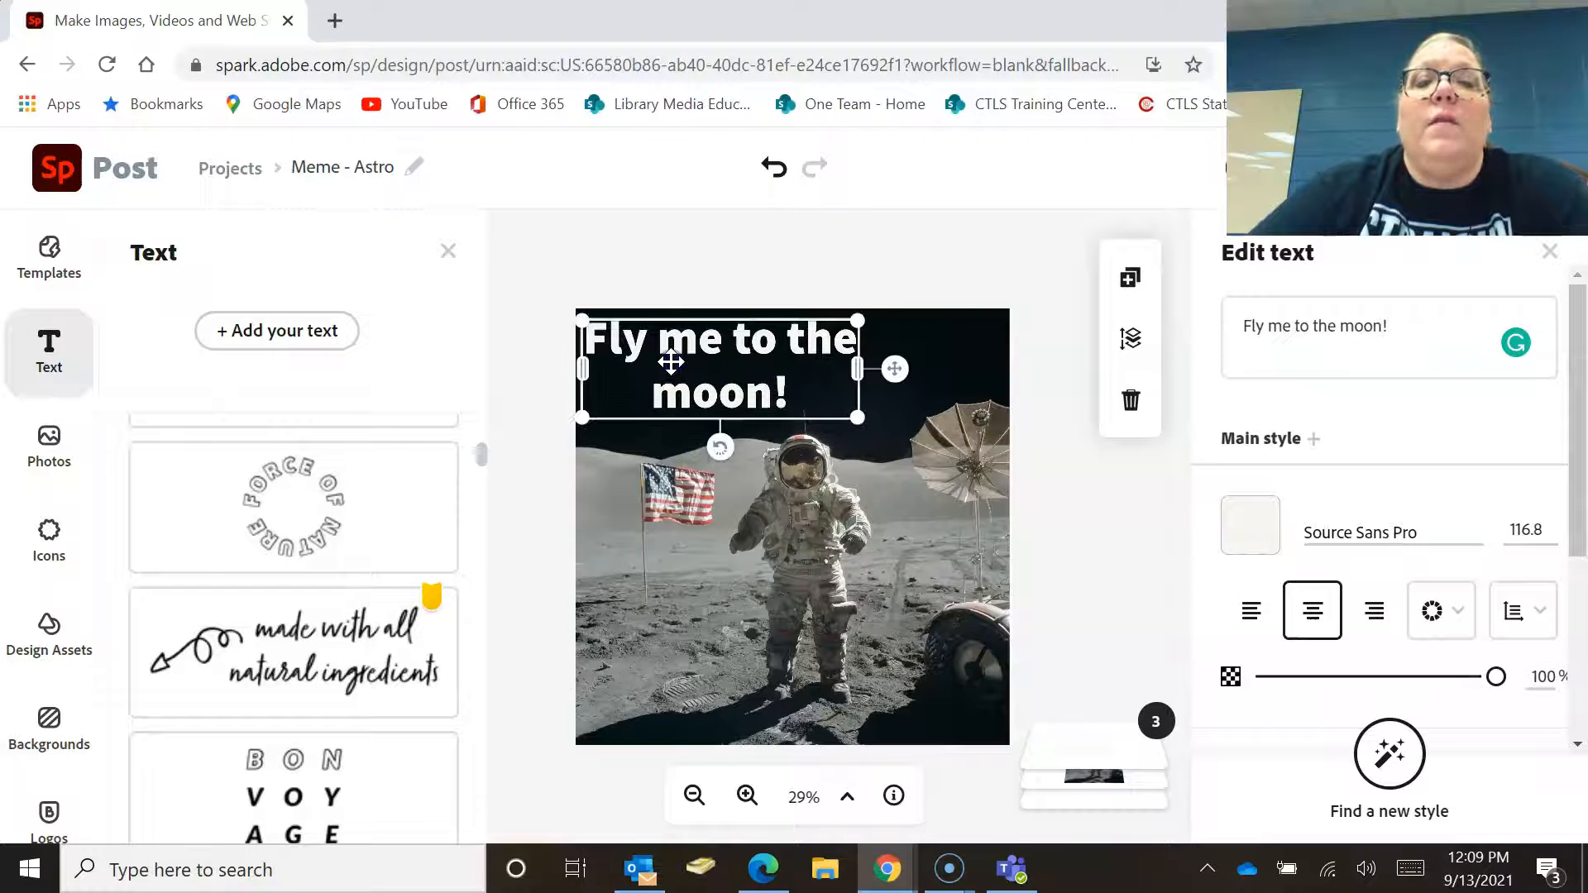
drag(856, 376, 1027, 392)
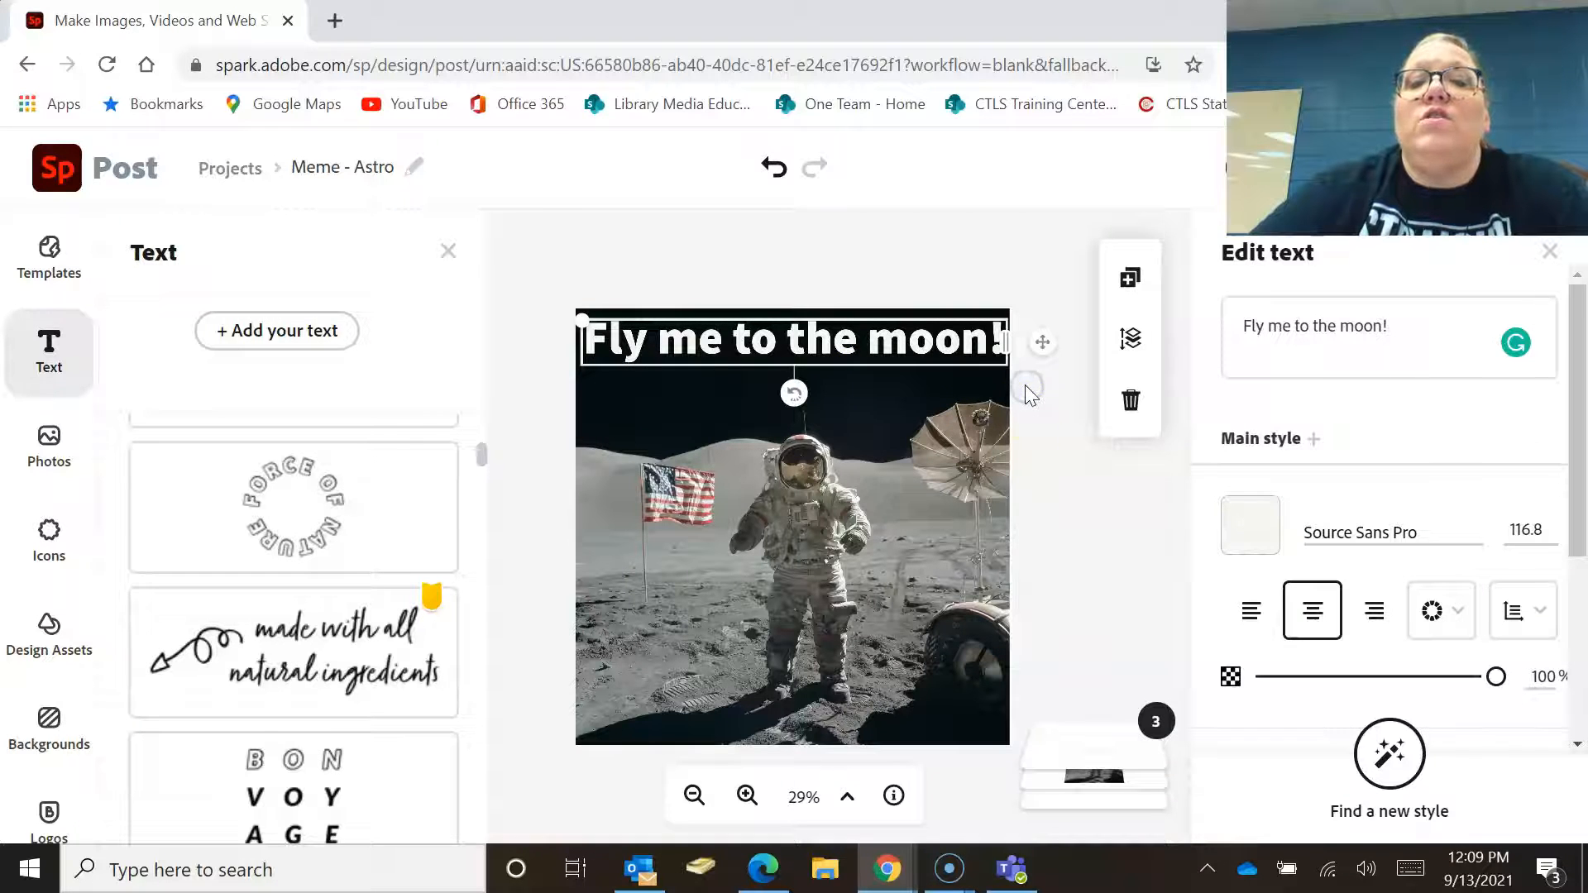
click(1024, 413)
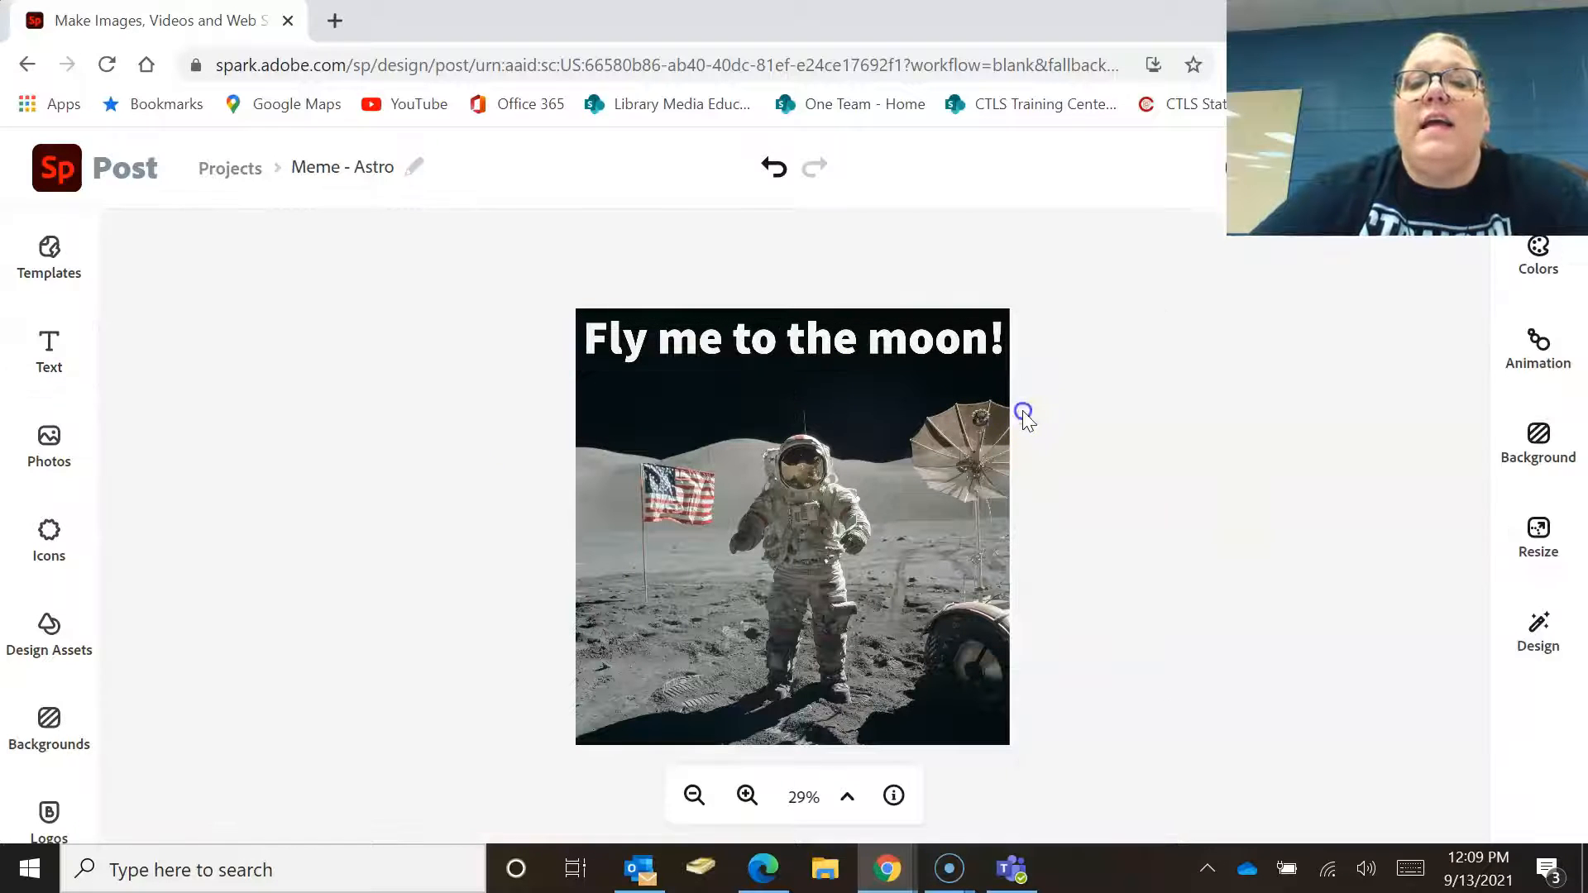
Set the caption's font size to 100.
click(865, 343)
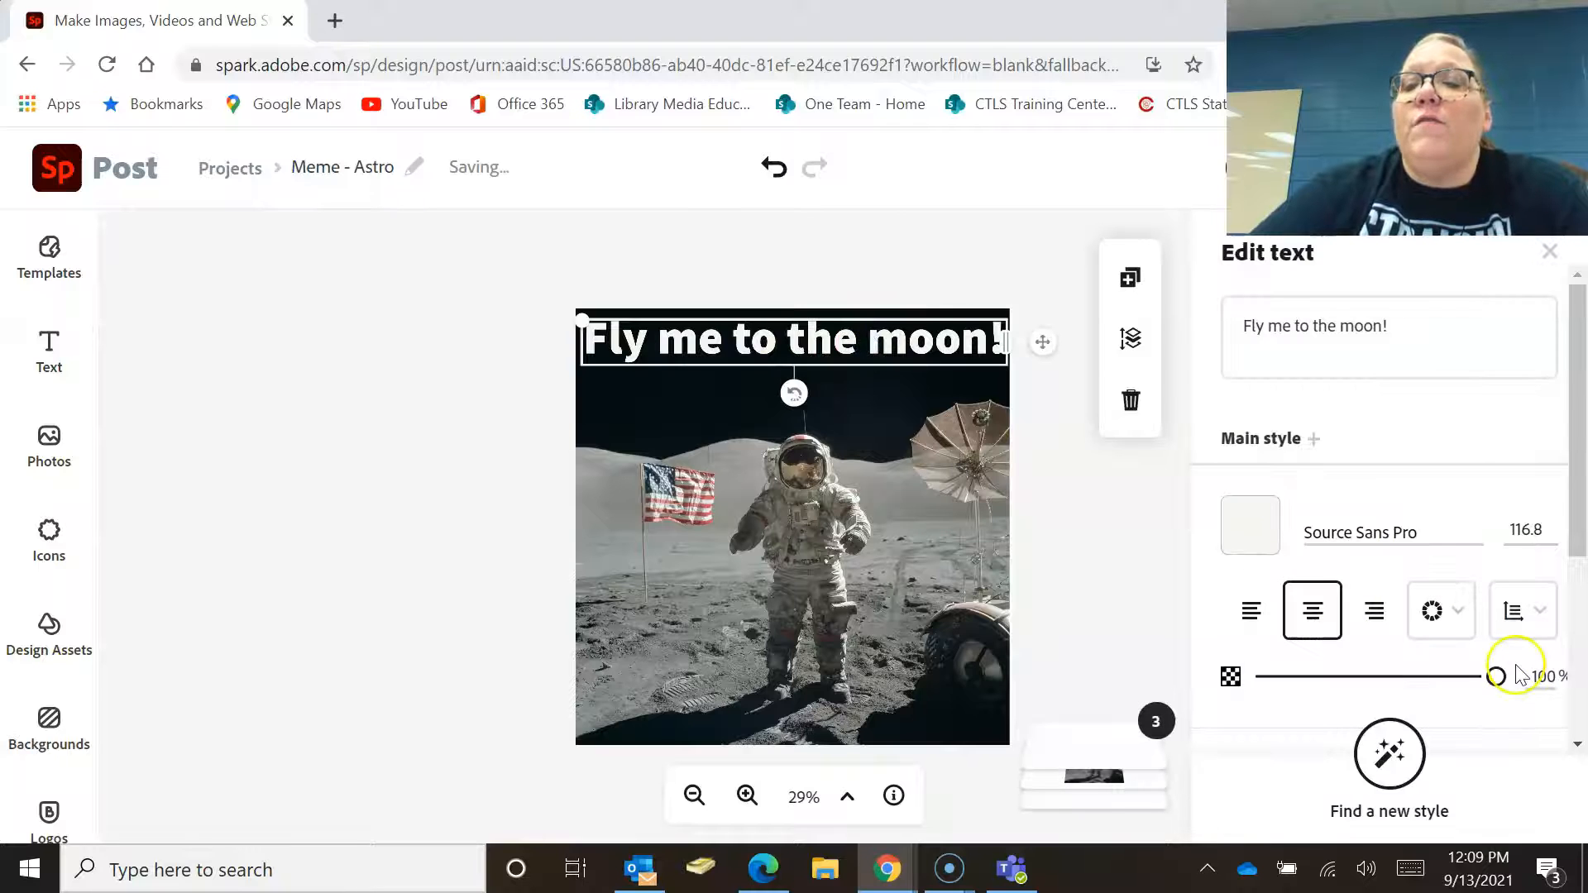
click(1521, 529)
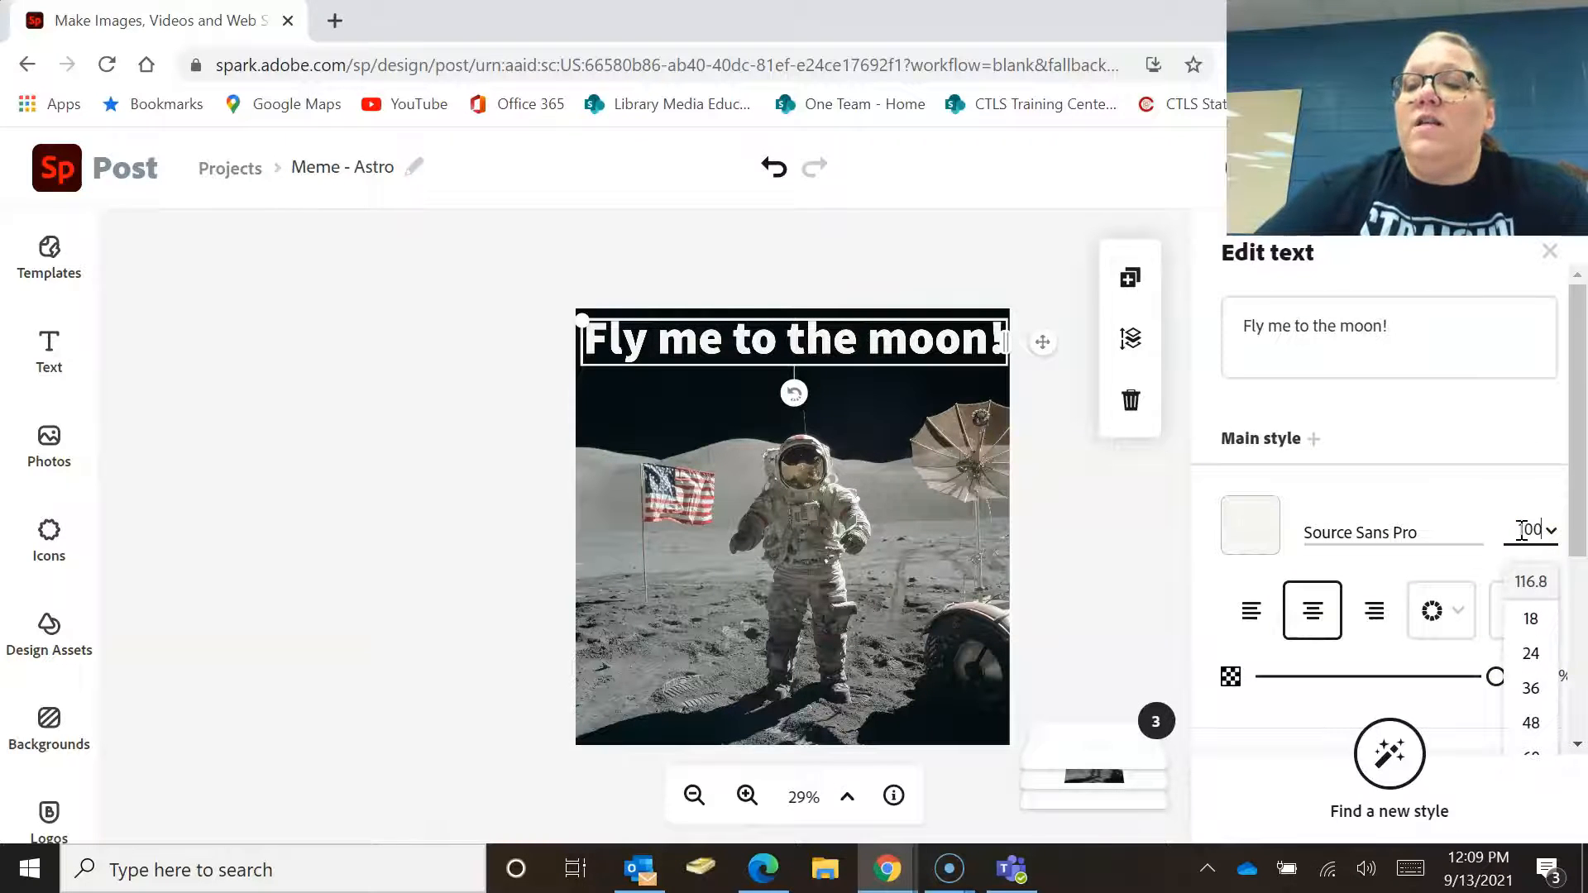
text(100)
key(Return)
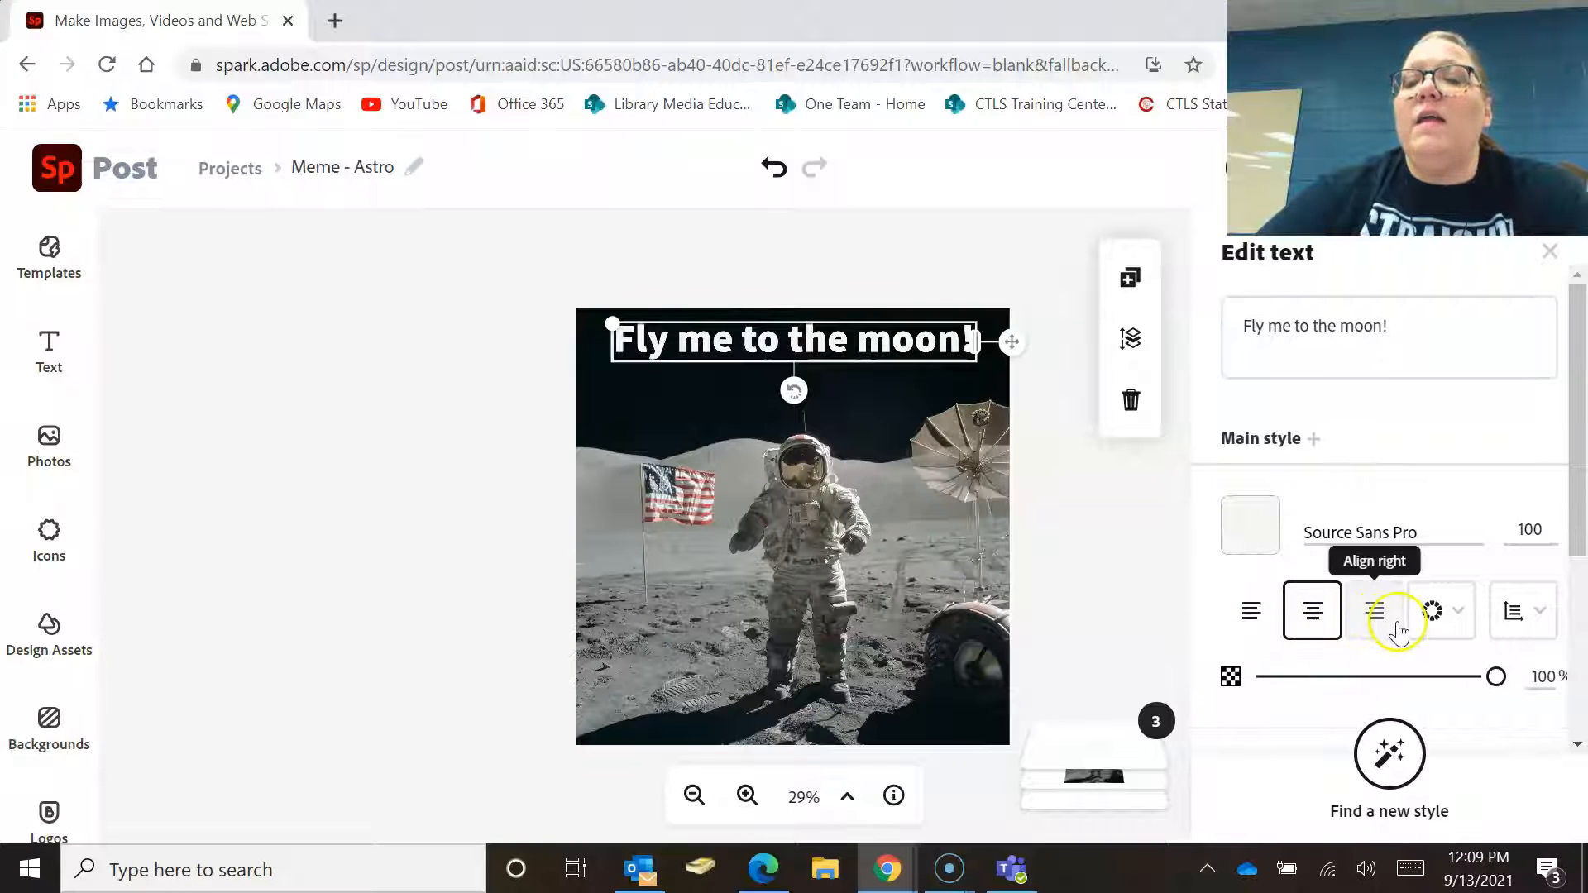
Try several fonts on the caption and settle on Sirin Stencil.
click(1474, 531)
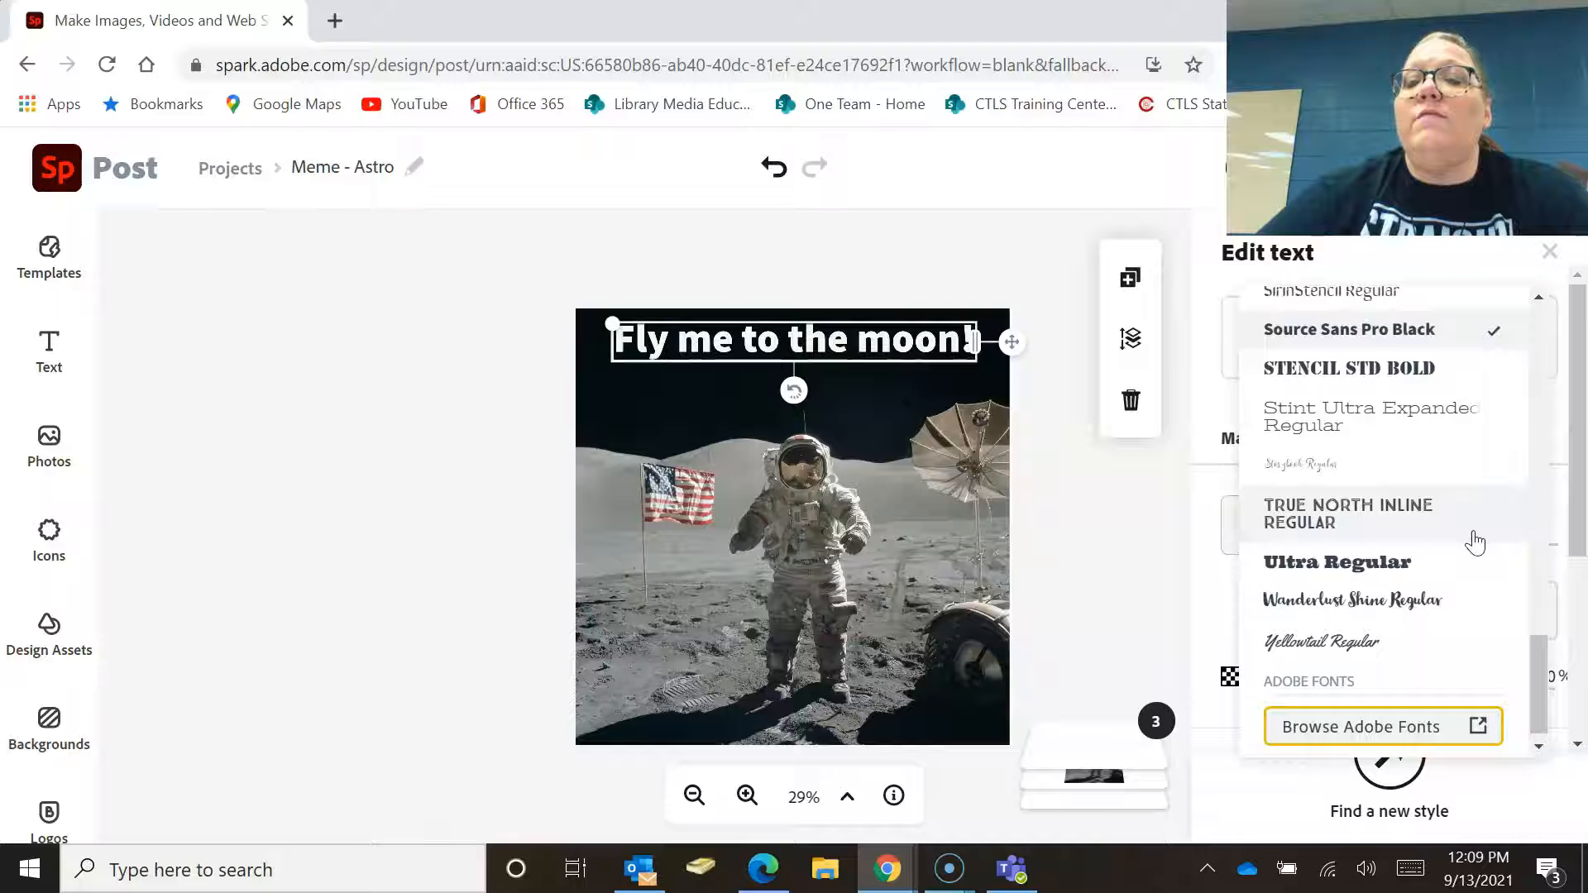
click(1402, 525)
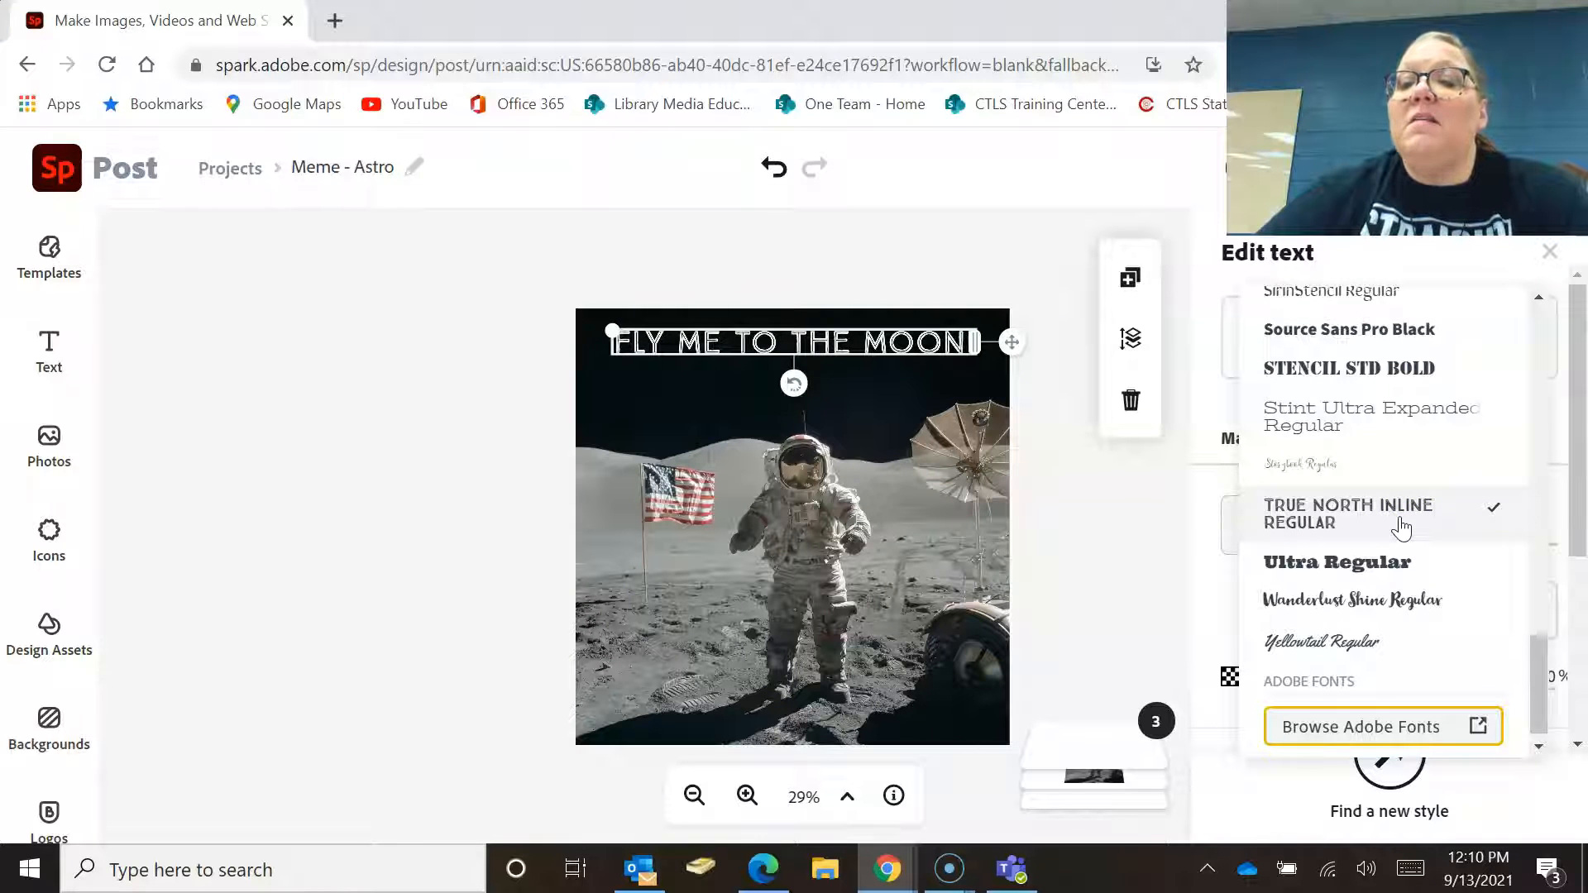
click(1294, 646)
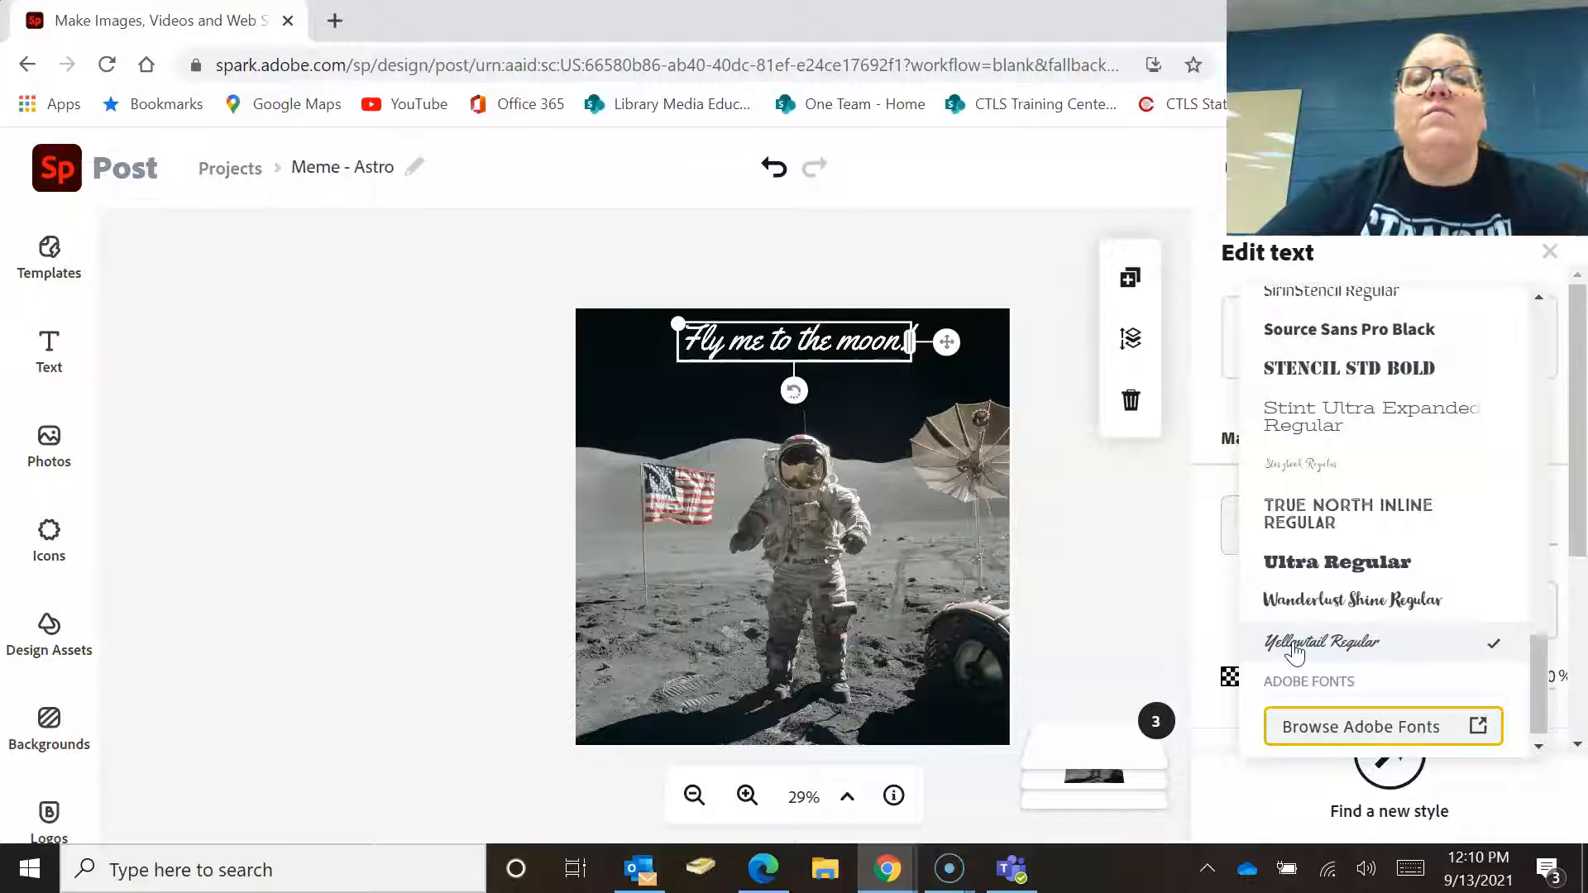
click(1314, 527)
click(1334, 298)
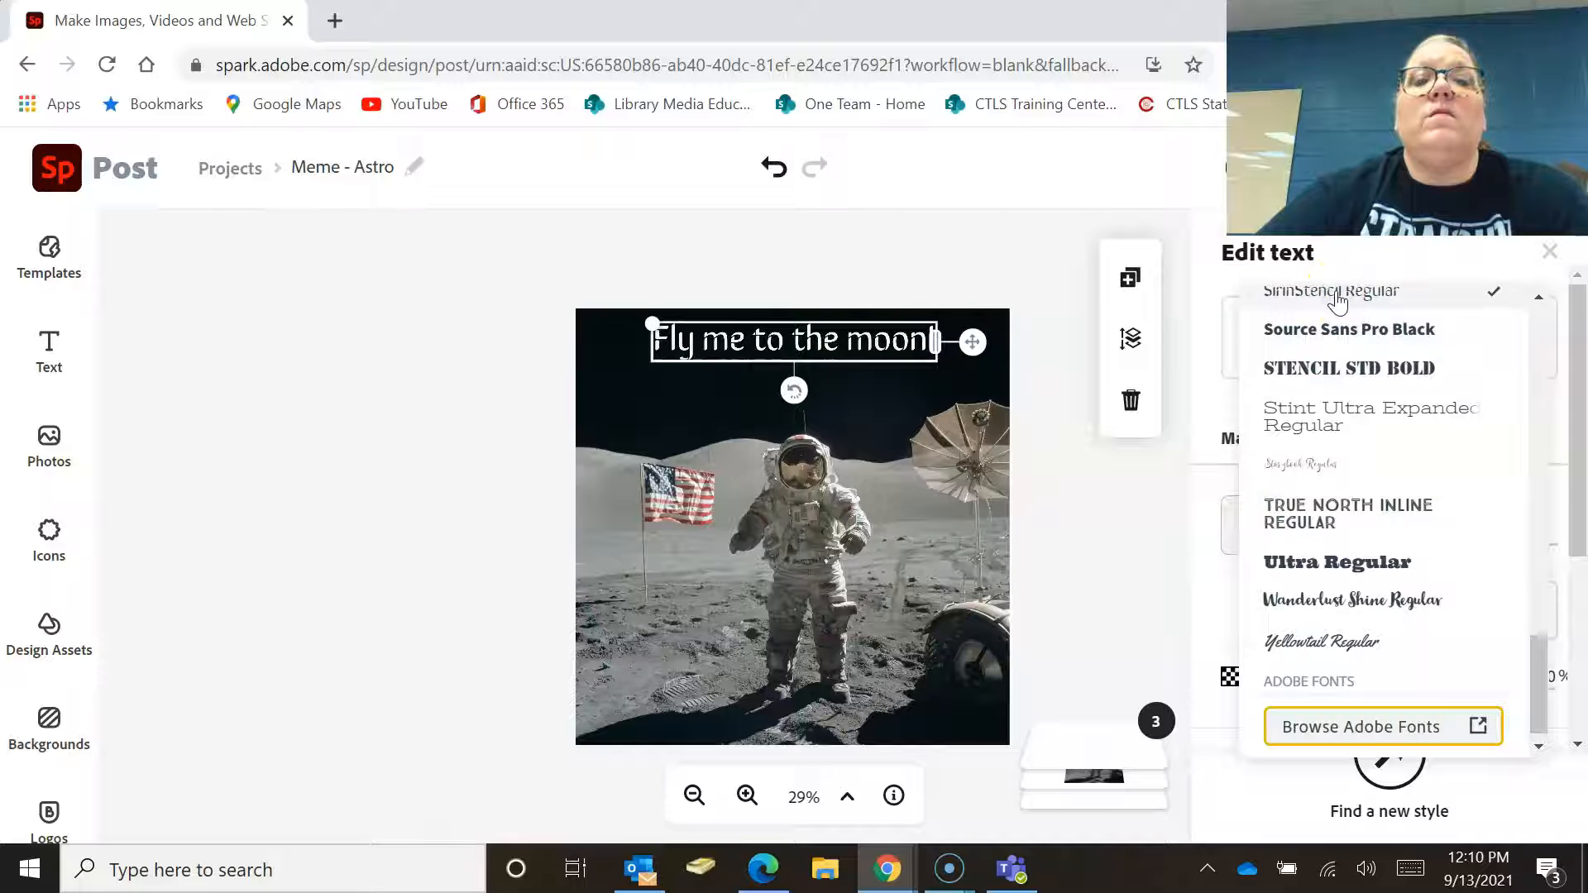
click(1093, 533)
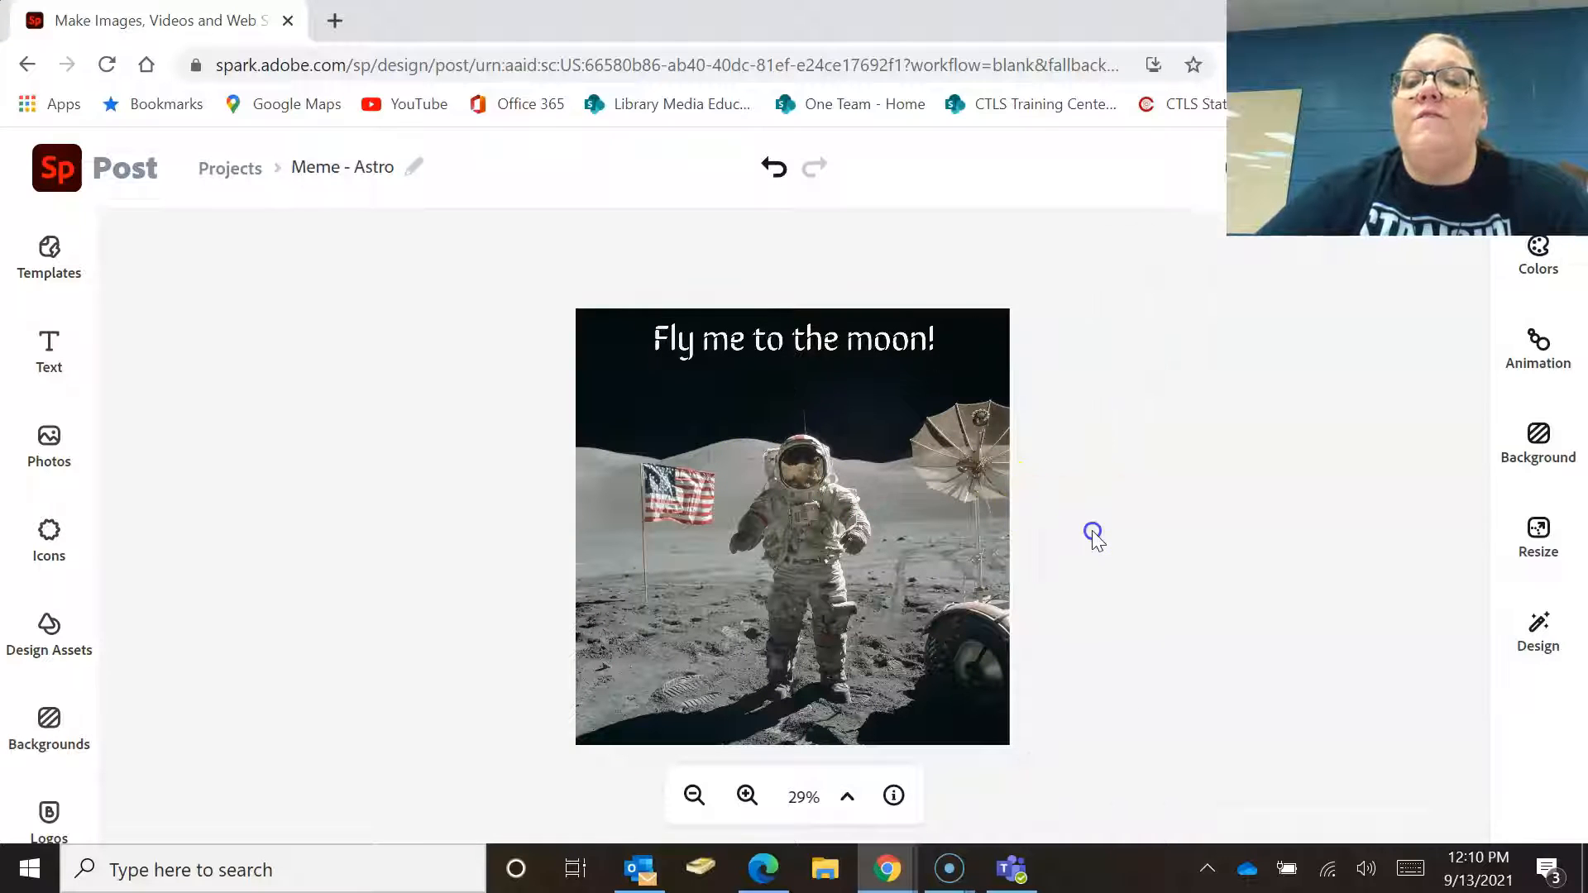
Set the Sirin Stencil caption's font size to 100 and deselect it.
click(840, 340)
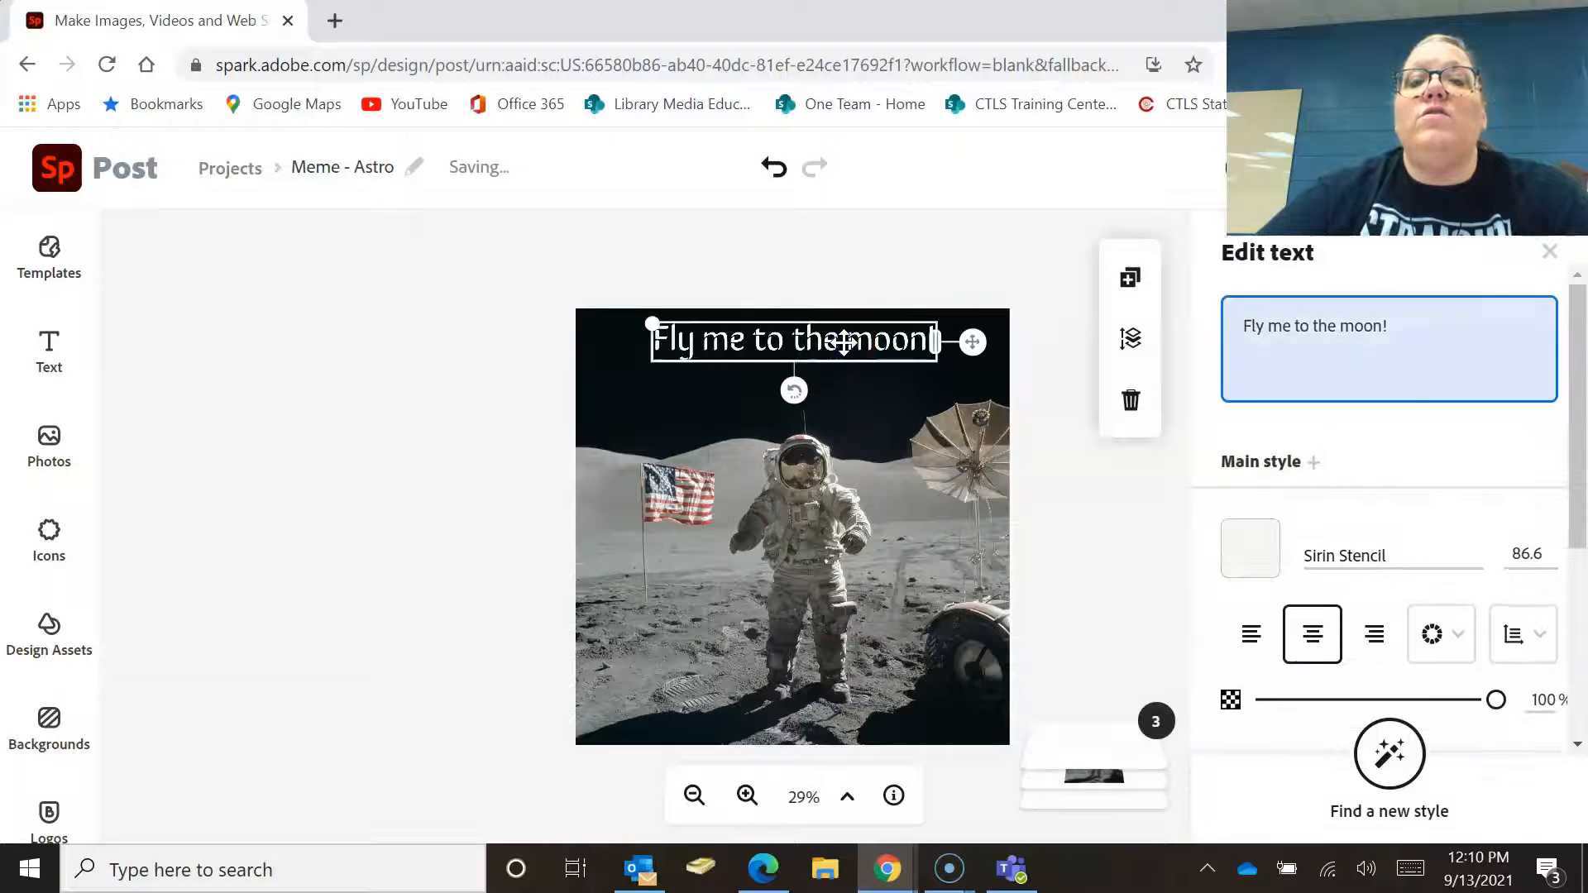
click(1528, 554)
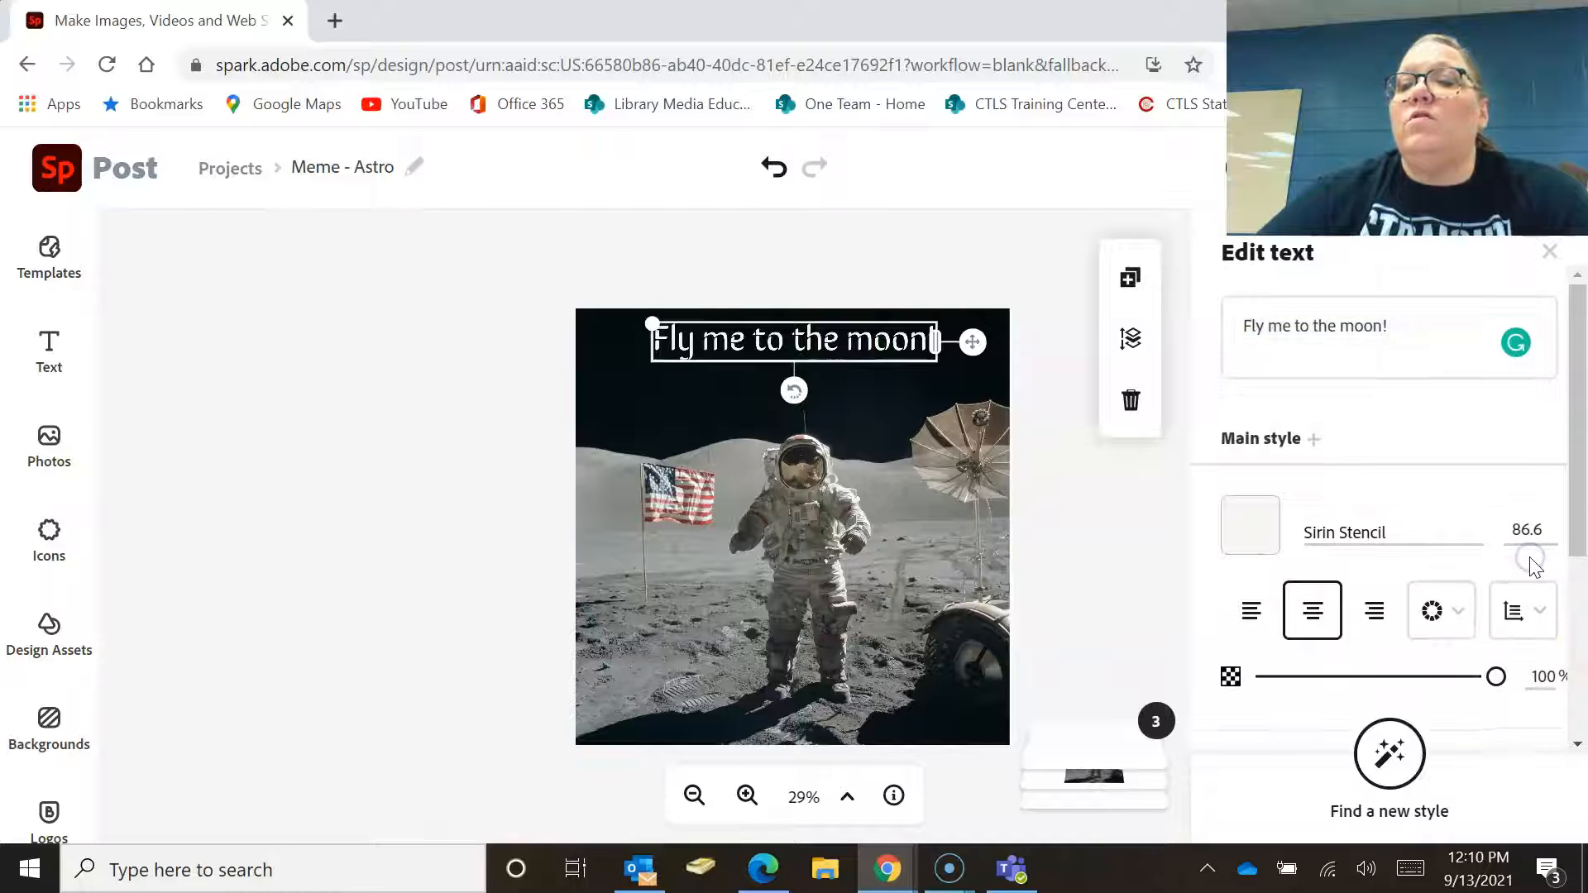
click(1524, 530)
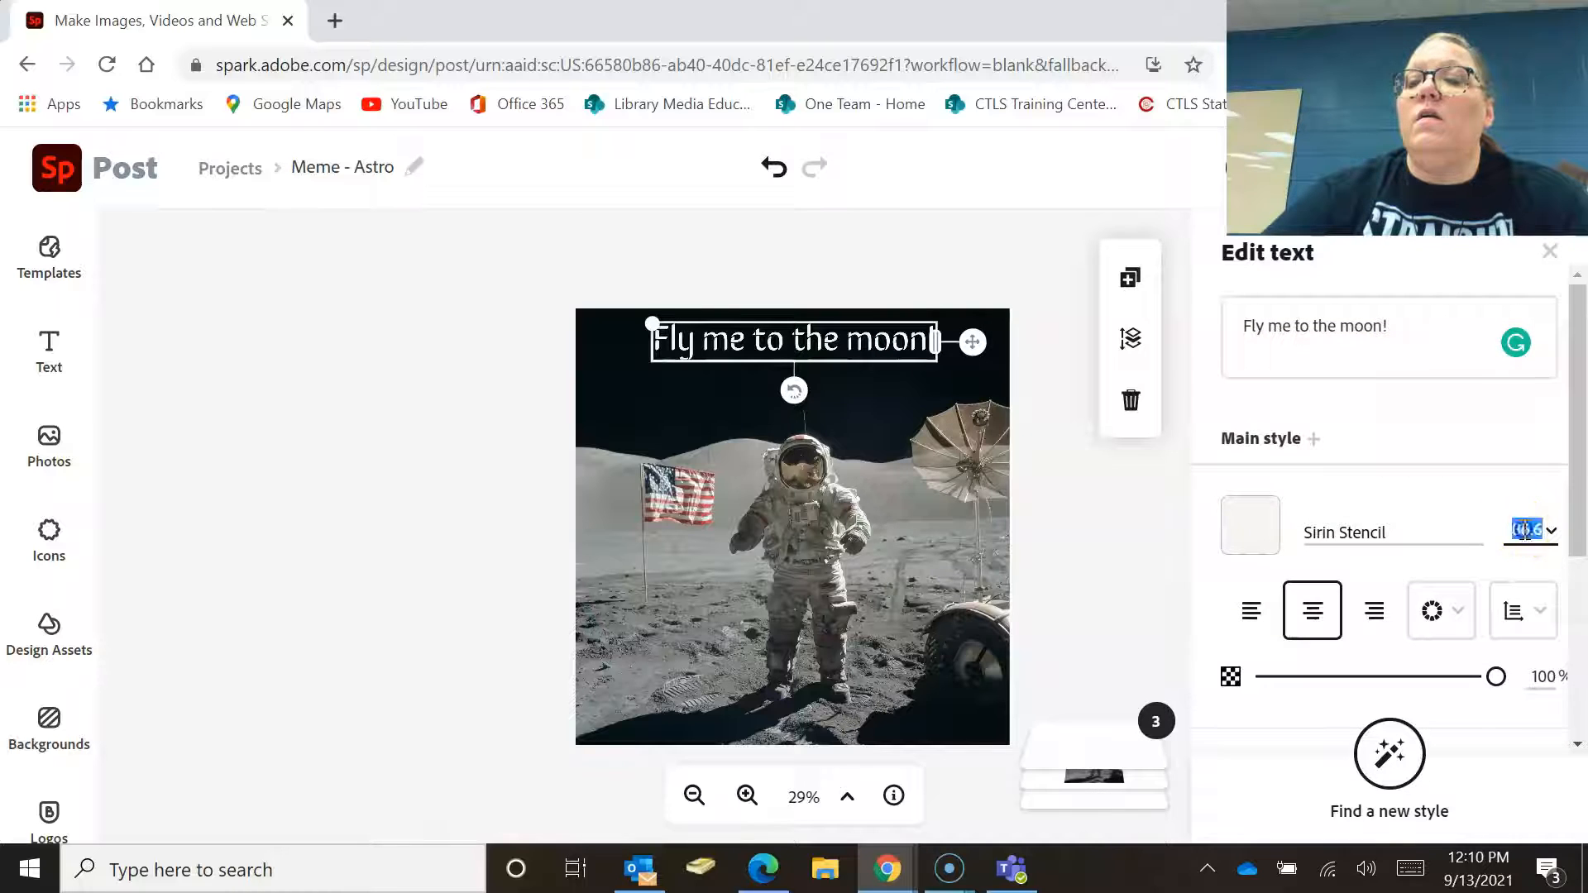
text(100)
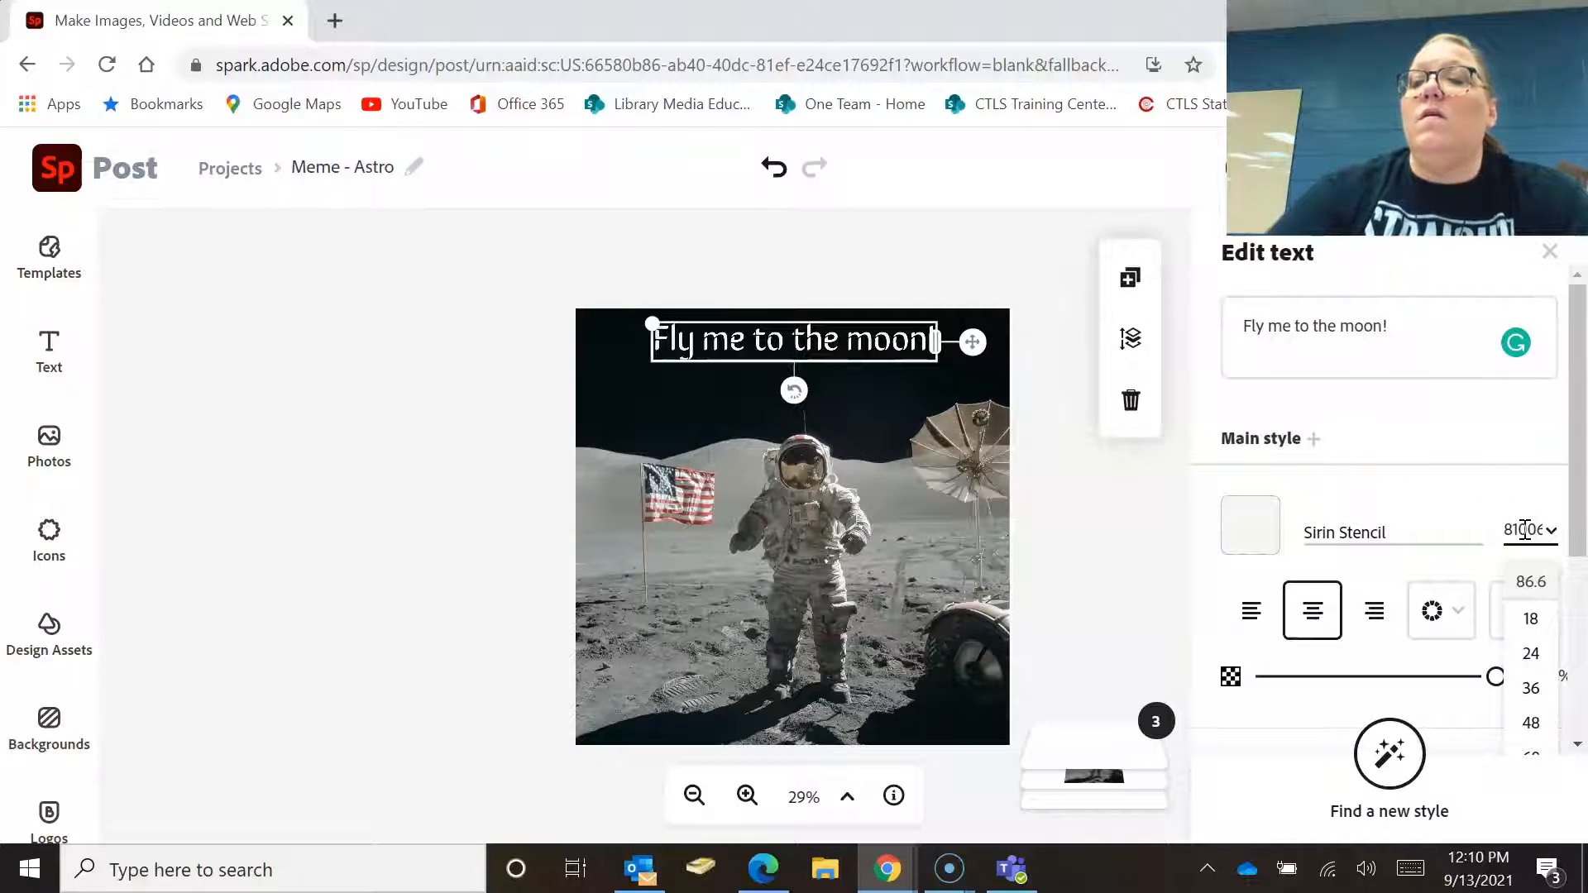
click(1524, 529)
text(100)
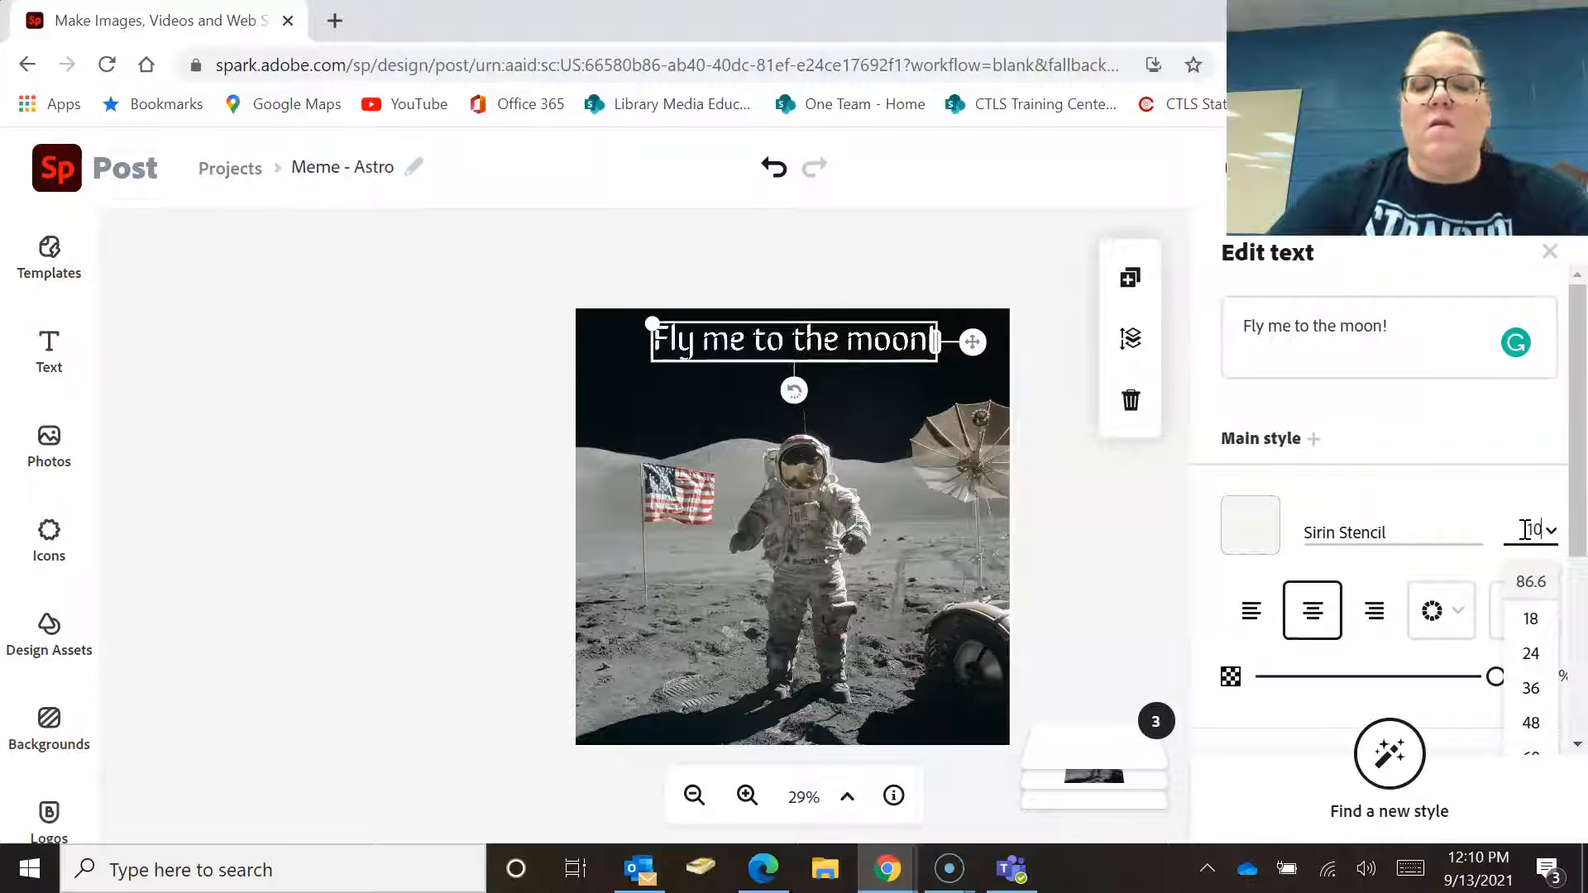
key(Return)
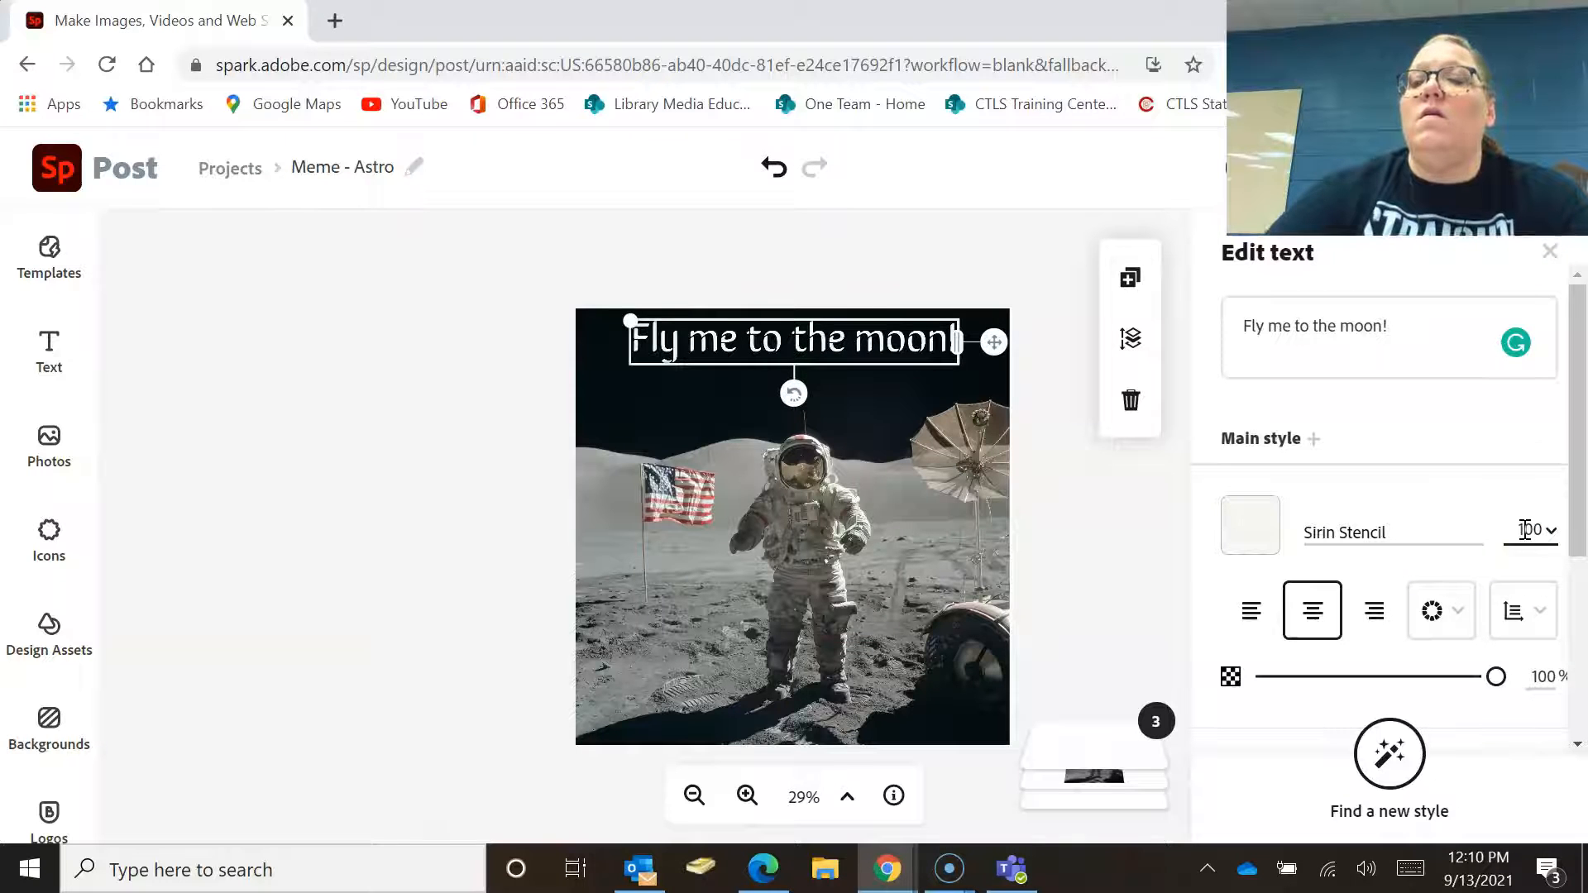
click(1075, 571)
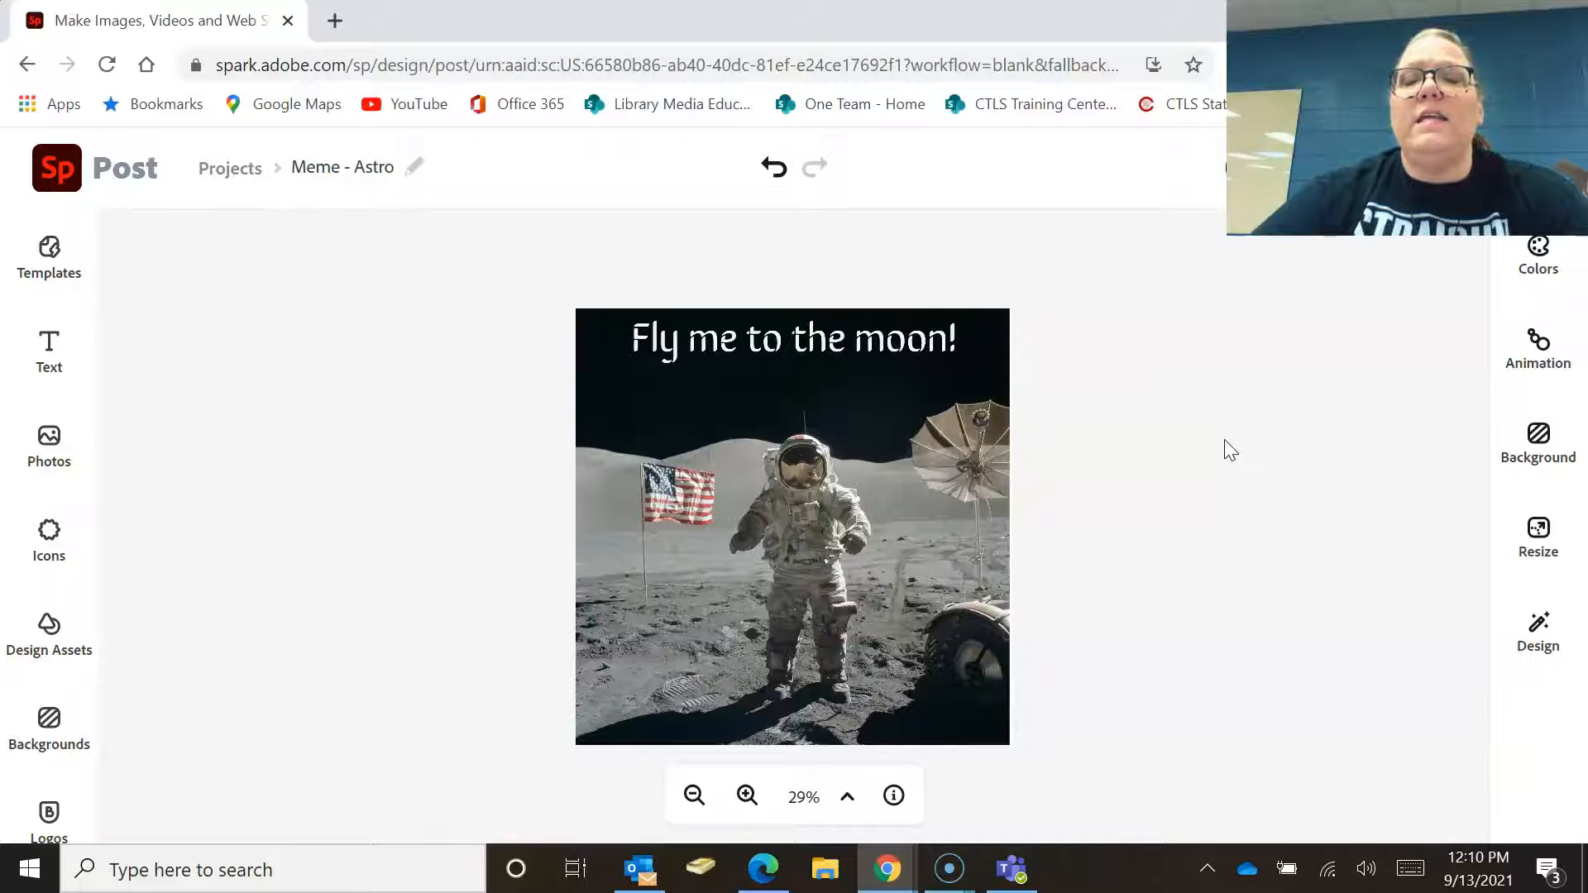
Enlarge the caption with its corner handles so it stretches across the top of the photo.
click(897, 338)
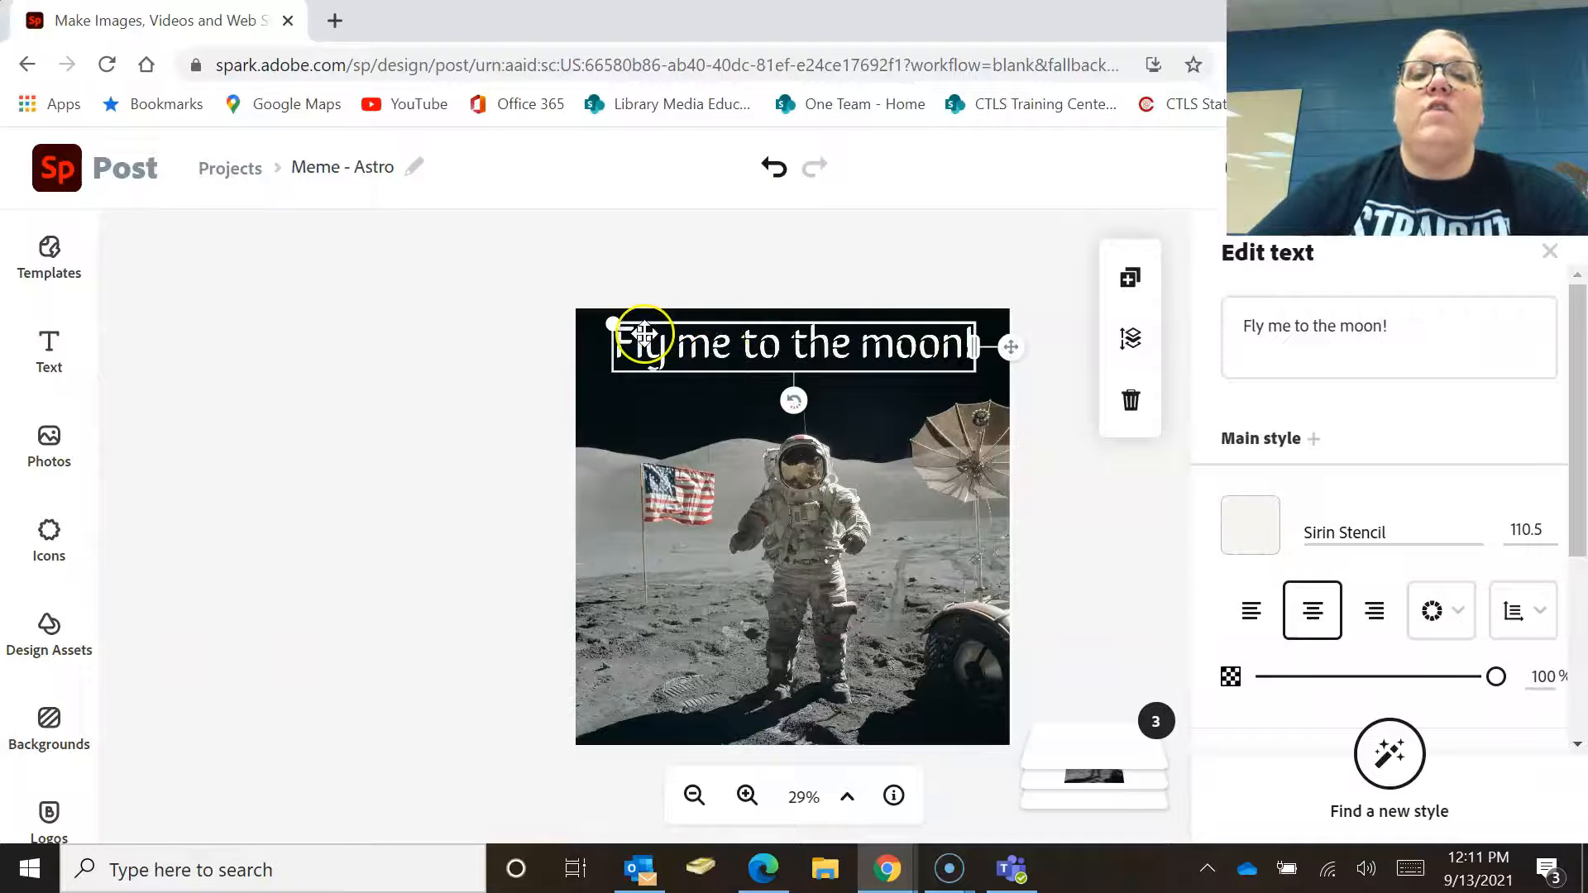
drag(612, 323, 593, 319)
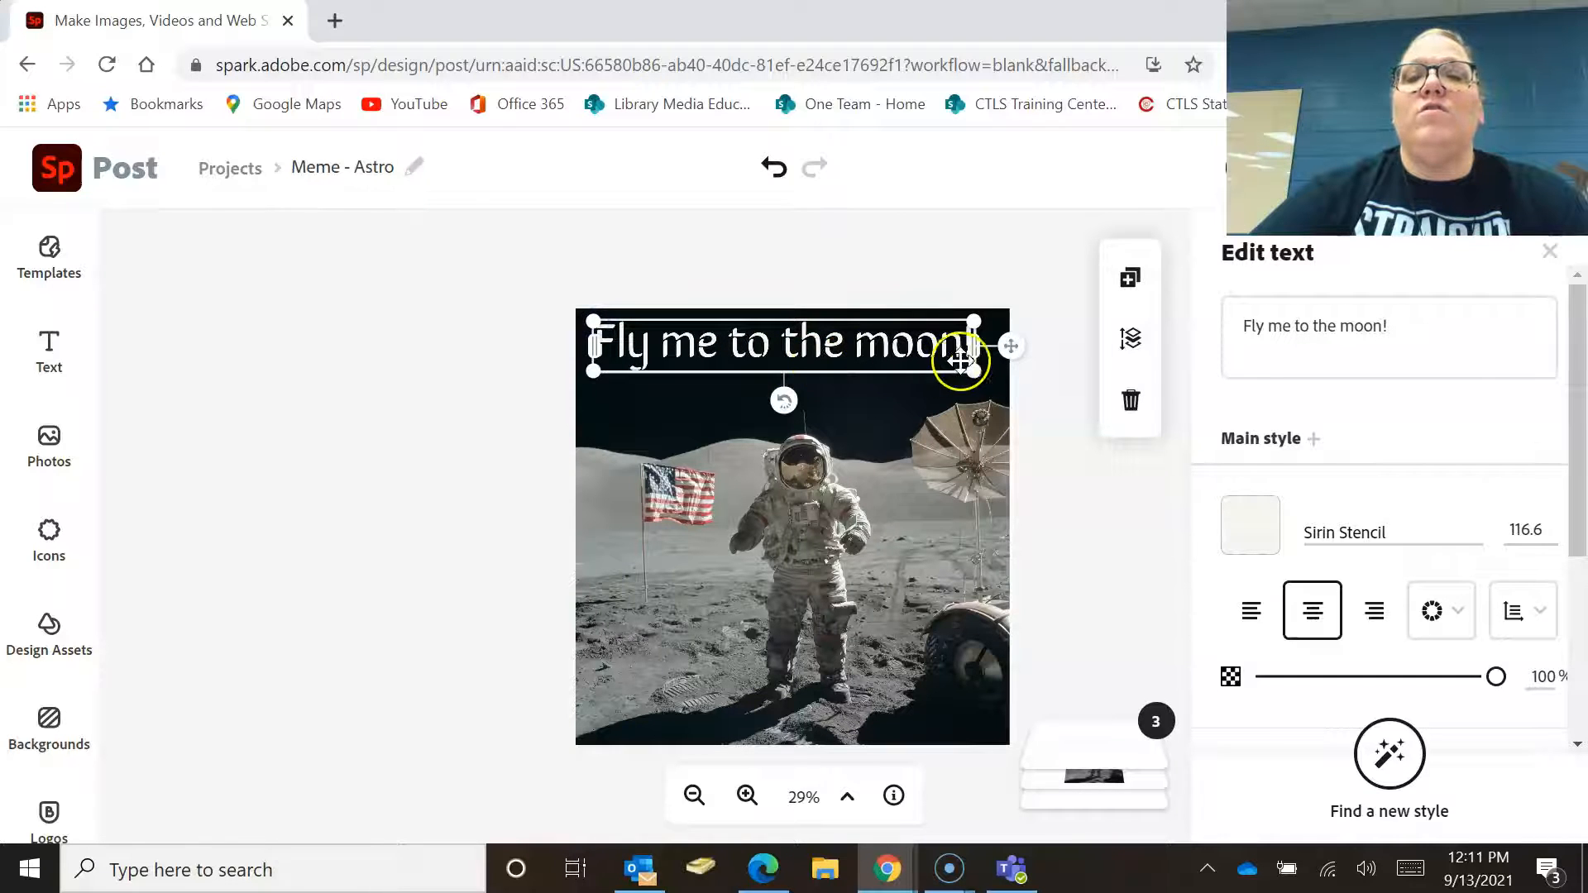
drag(974, 371, 987, 385)
click(1022, 263)
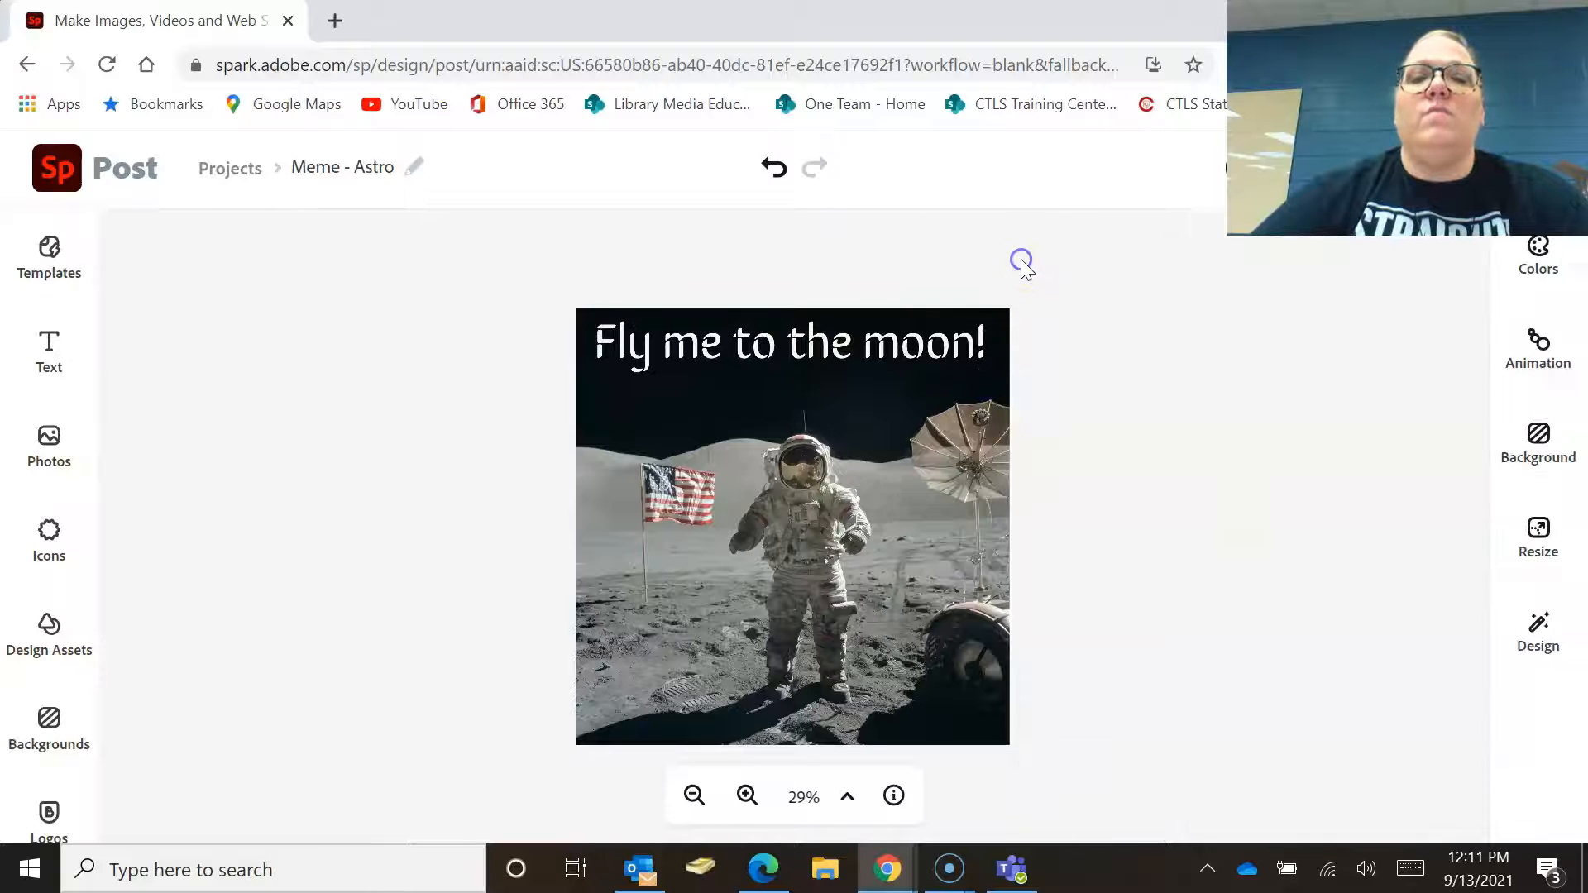
Move the caption so it is horizontally centred near the top of the photo.
drag(790, 346, 788, 348)
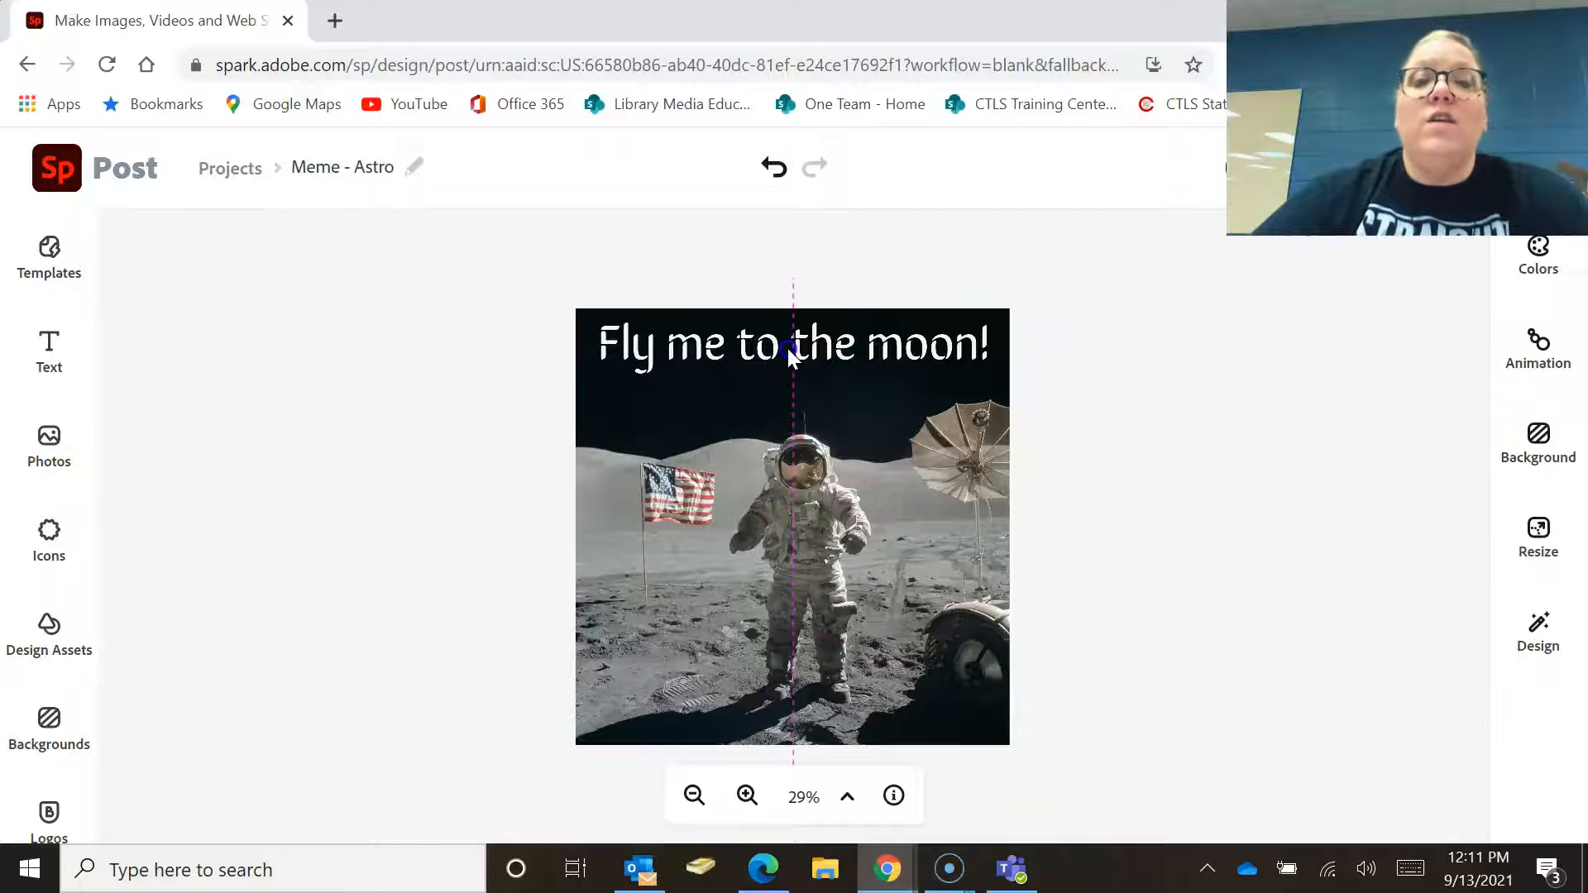
drag(788, 349, 789, 535)
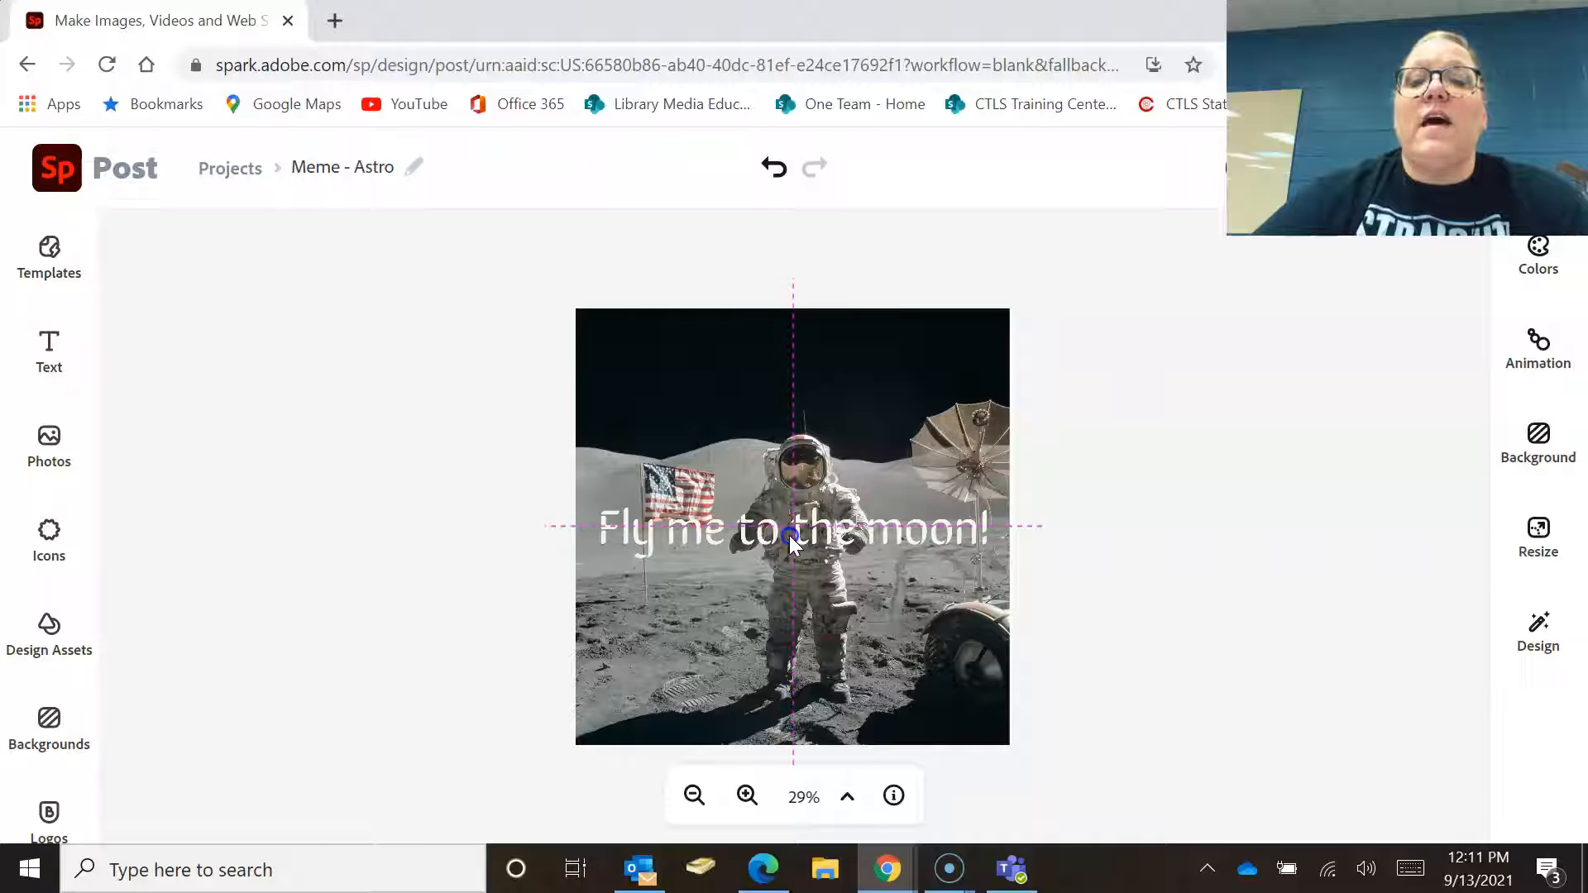
drag(789, 534, 791, 364)
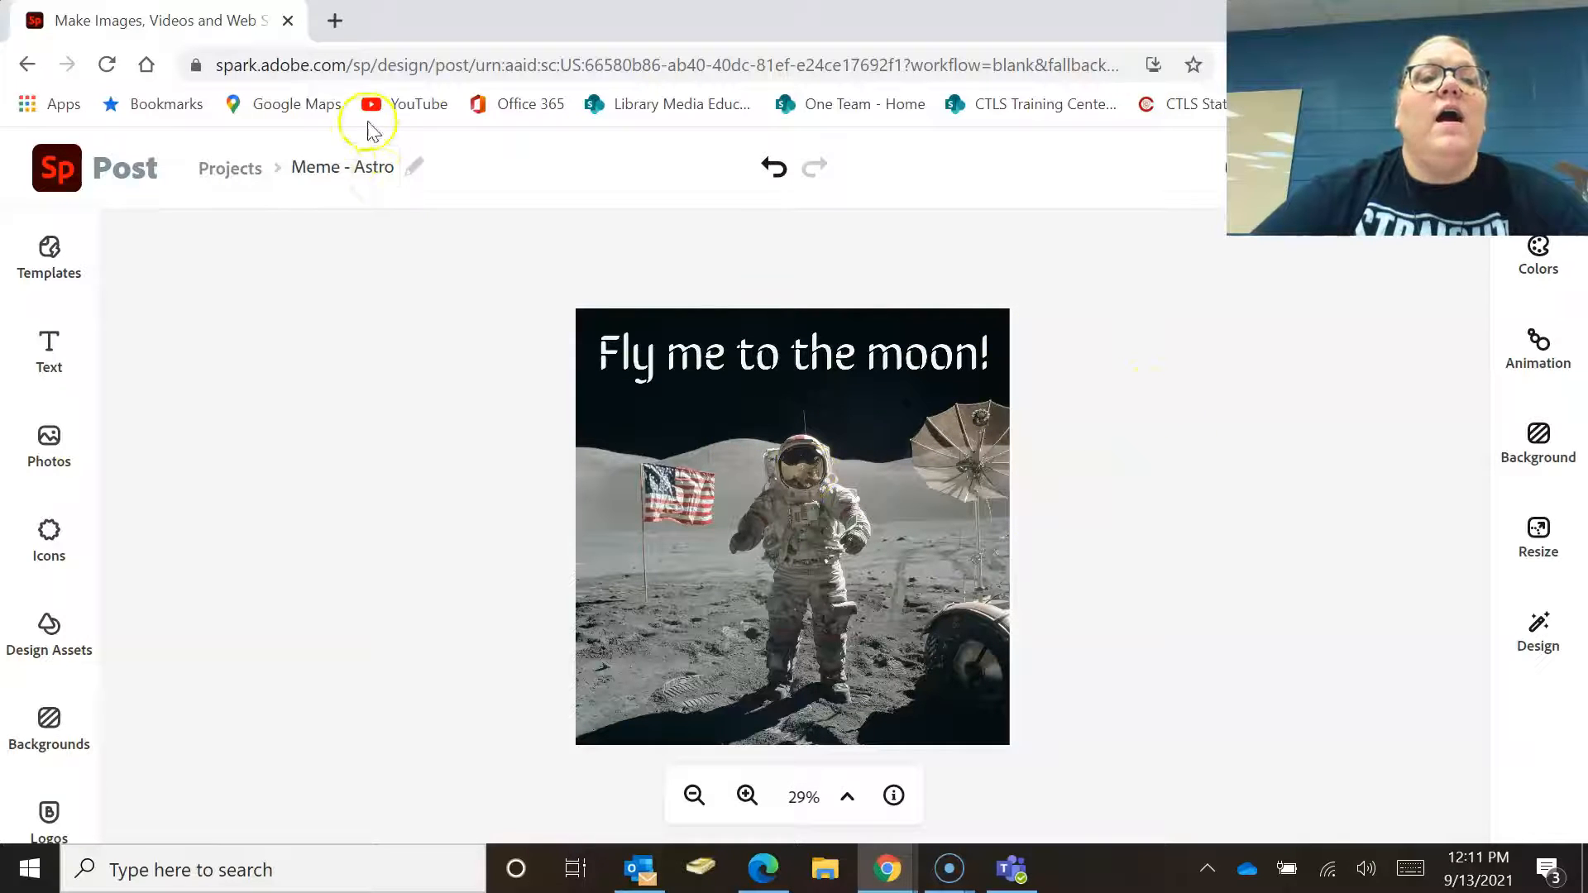
Rename the project to Meme - Astronaut Moon.
click(391, 167)
text(naut)
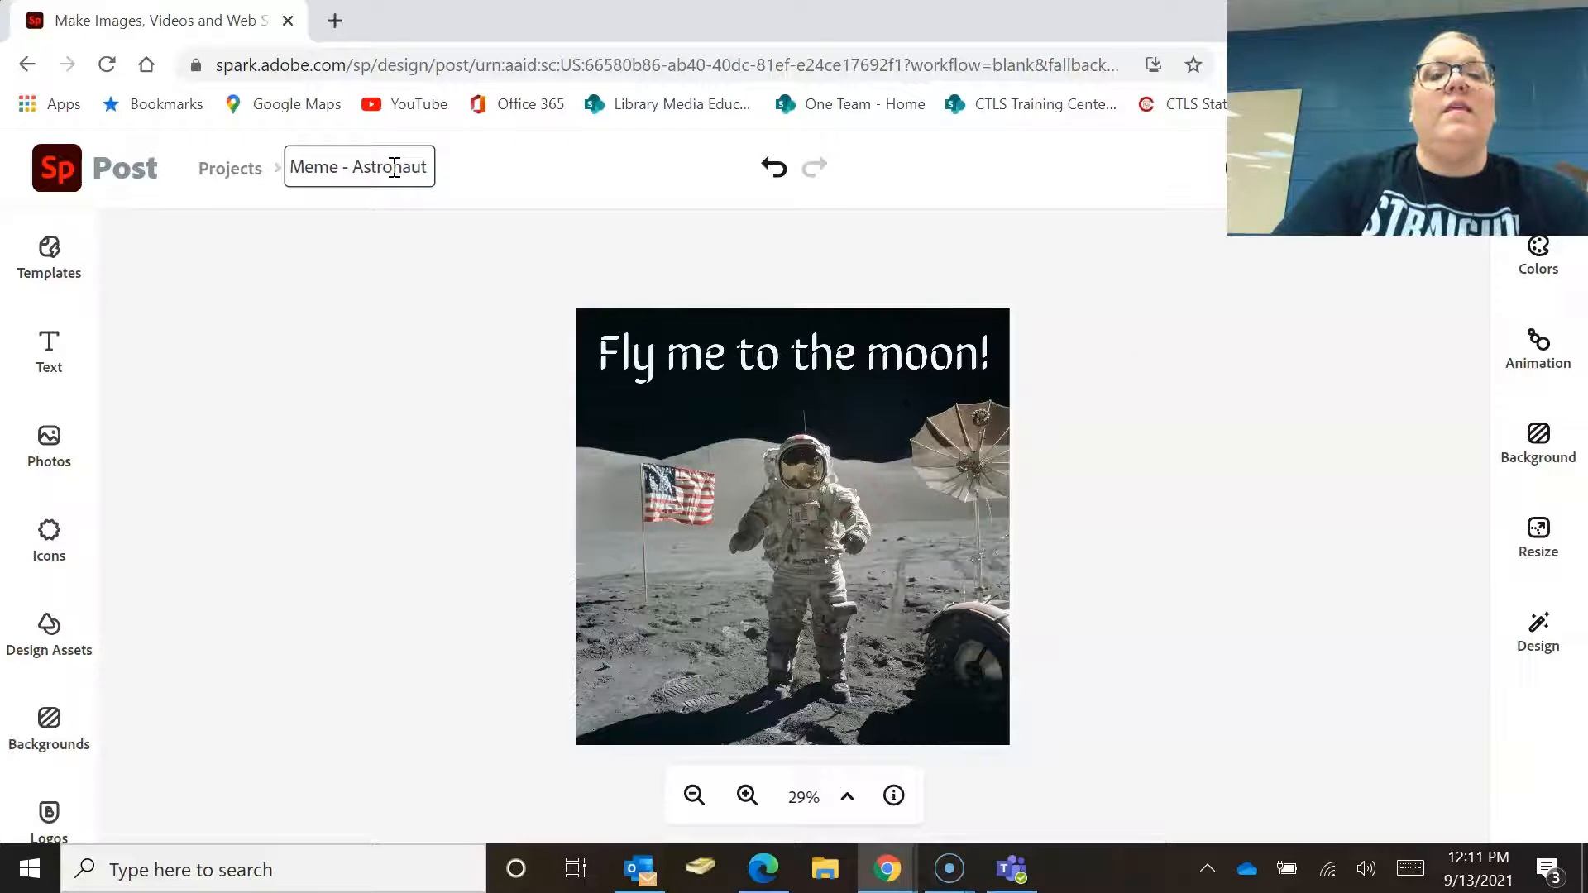
text( Moon)
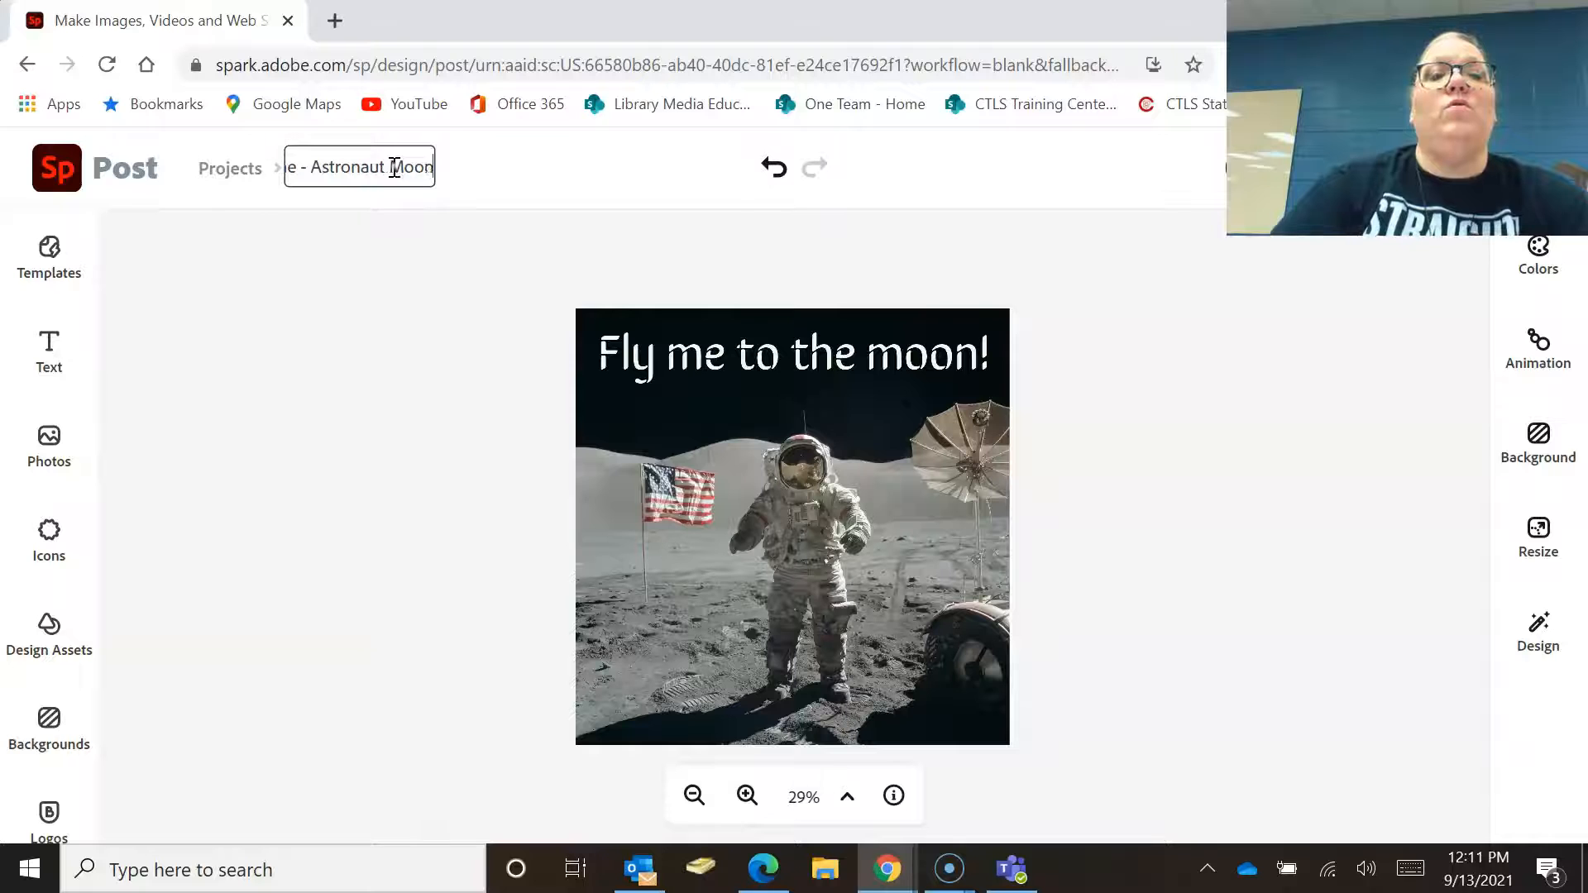
click(335, 340)
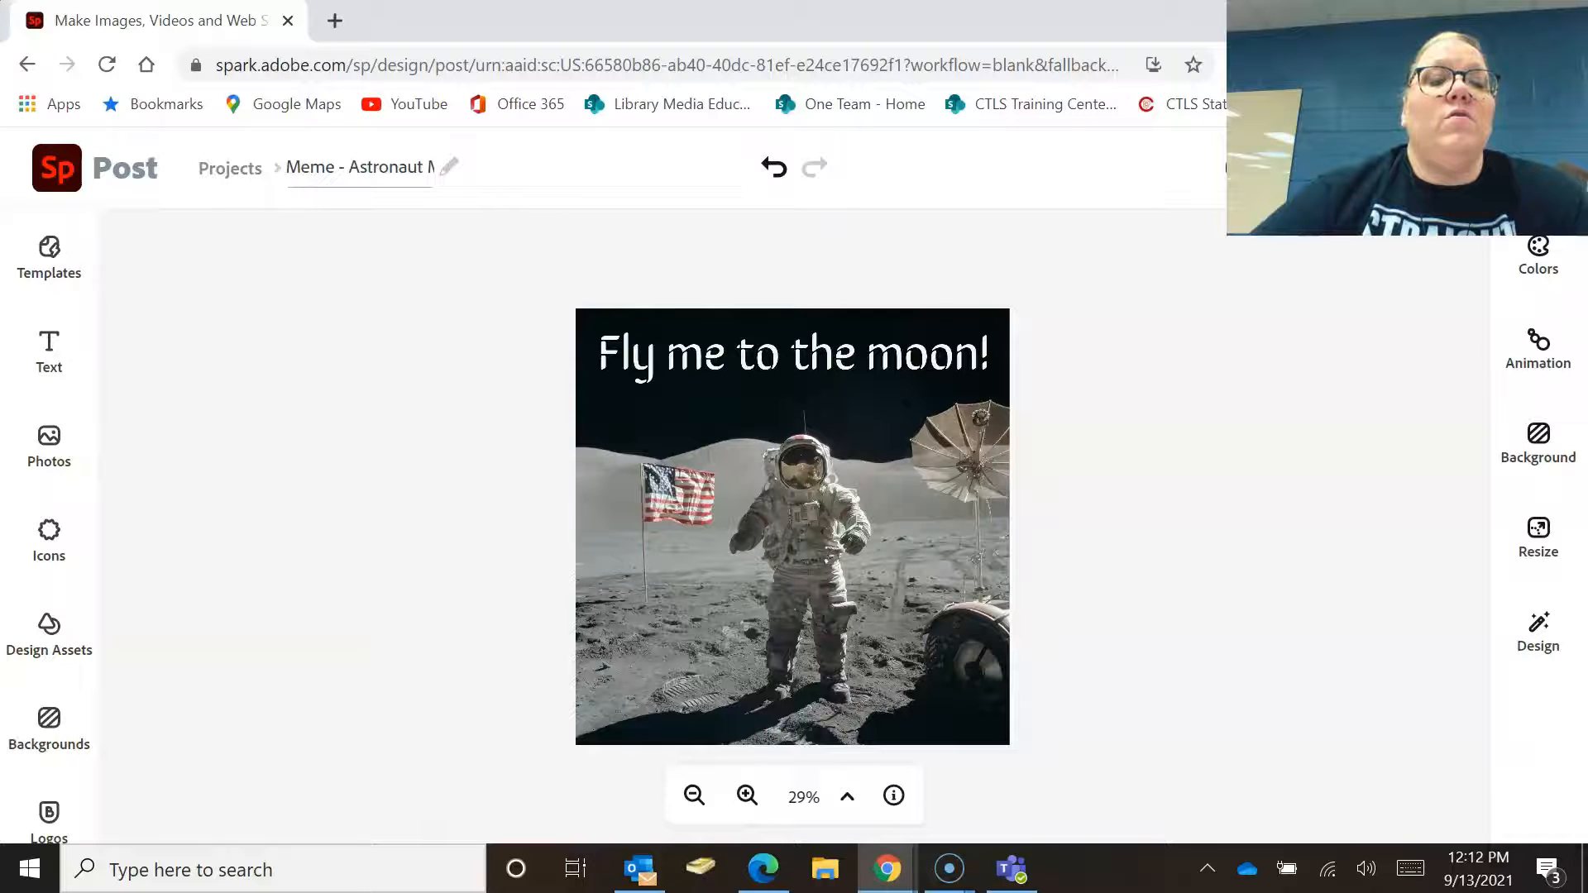
Return to the projects list and open the Meme - Earth project.
click(232, 171)
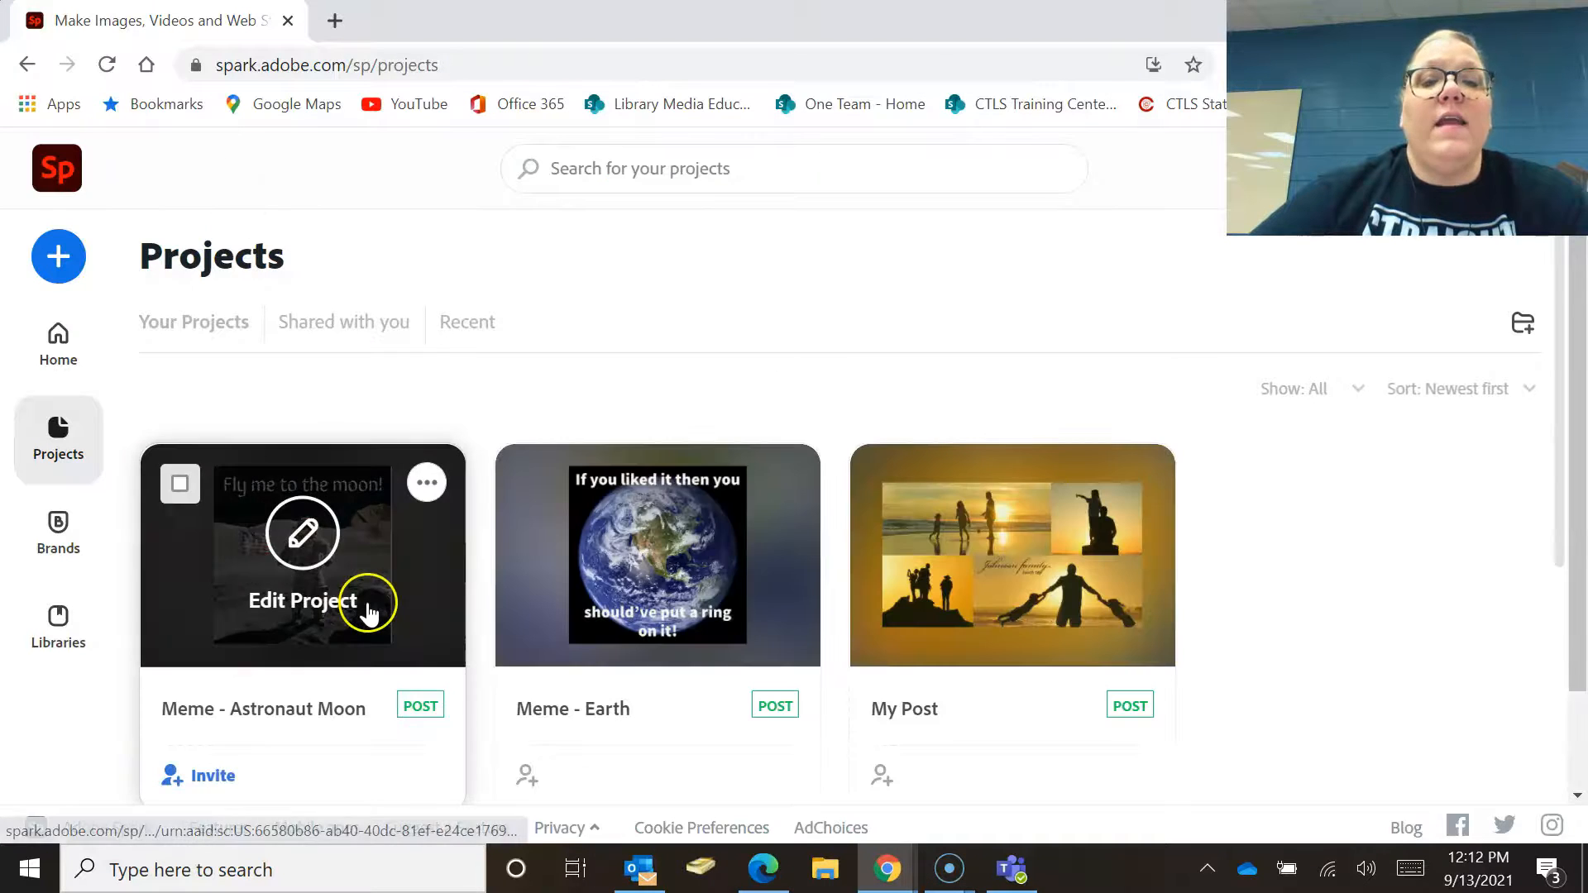
click(690, 565)
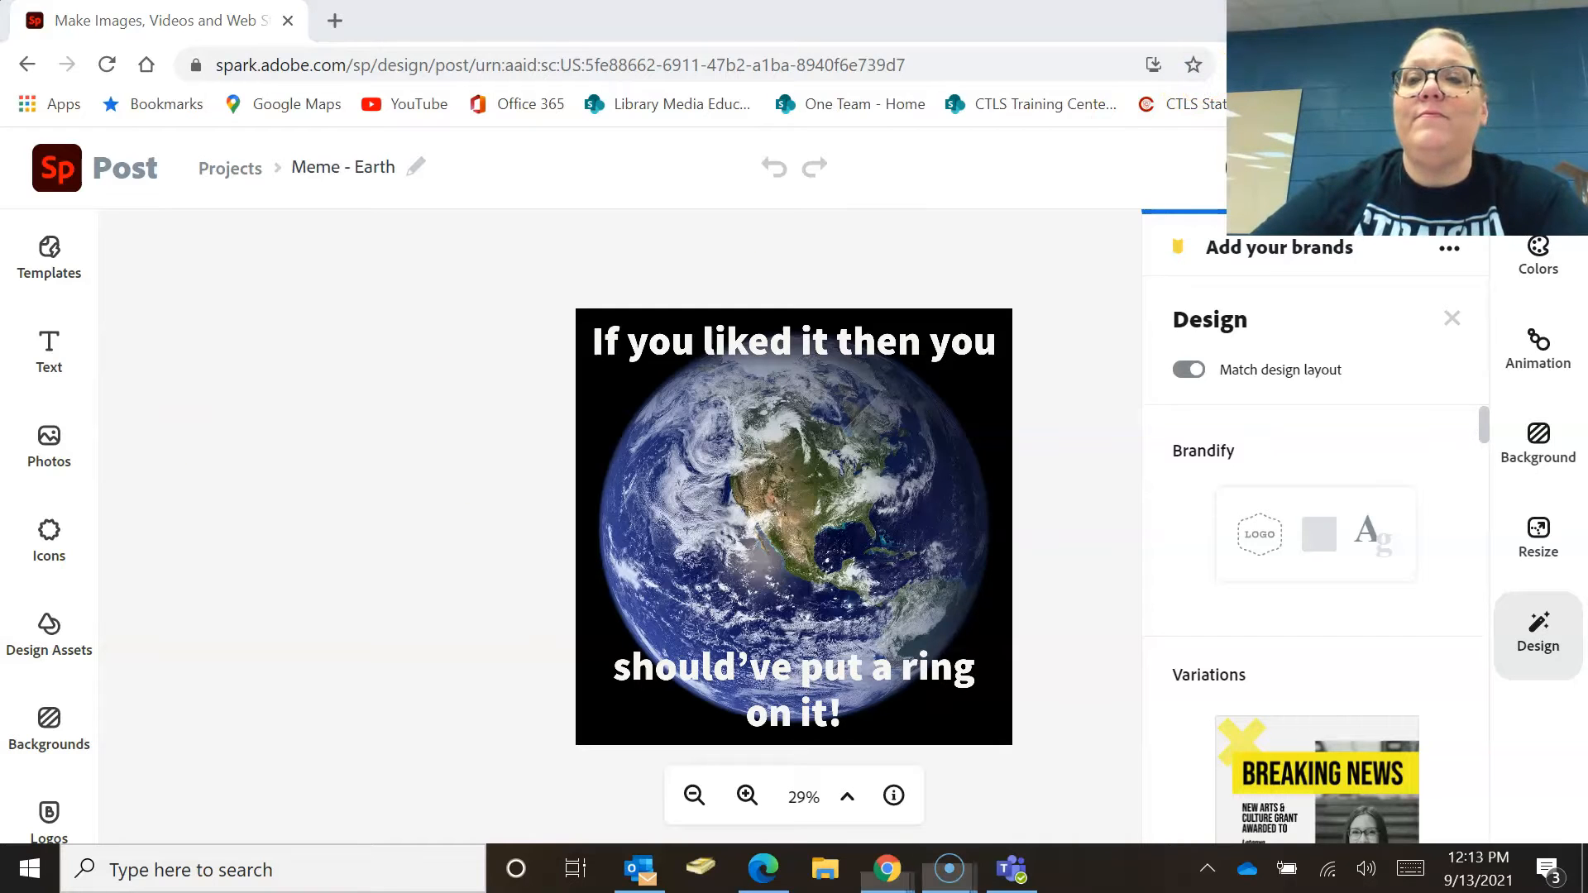
click(1290, 74)
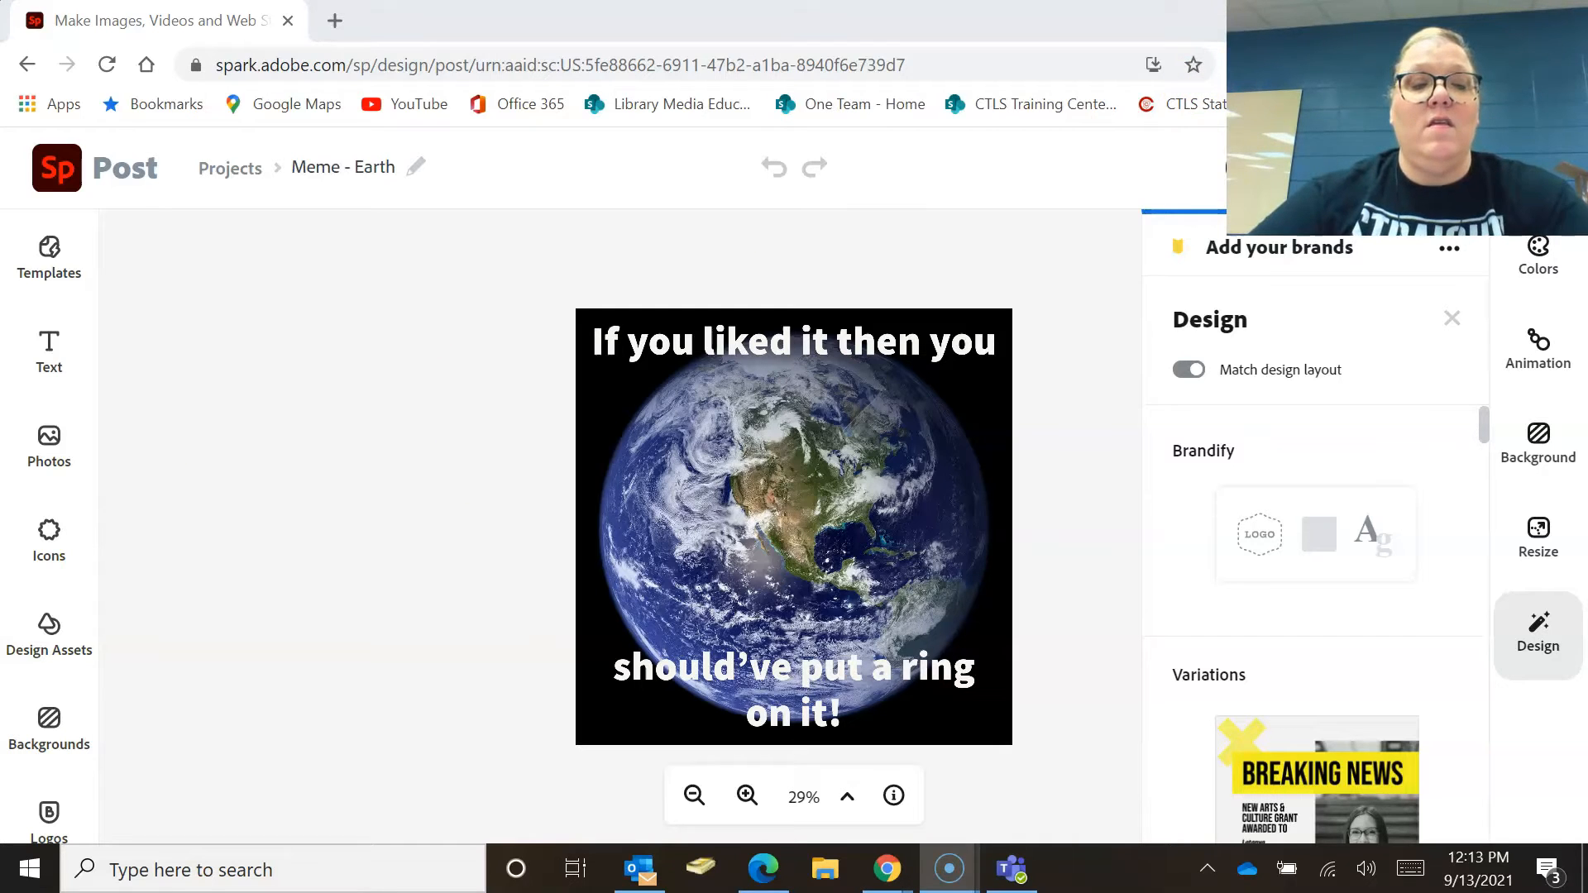